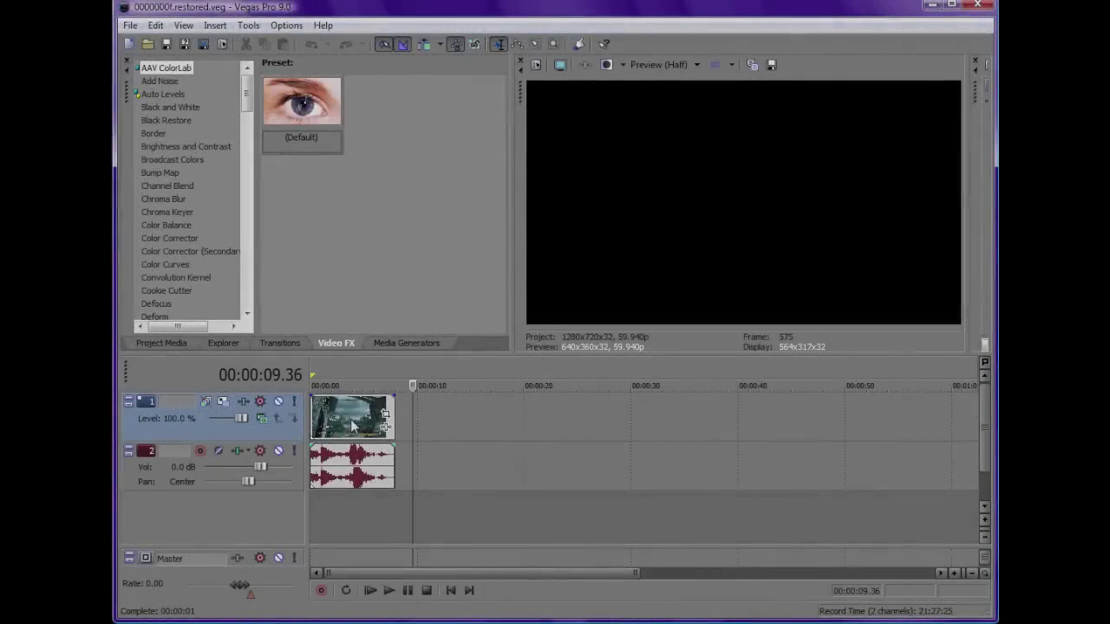
Select the gameplay clip and zoom into the timeline around its start
click(352, 425)
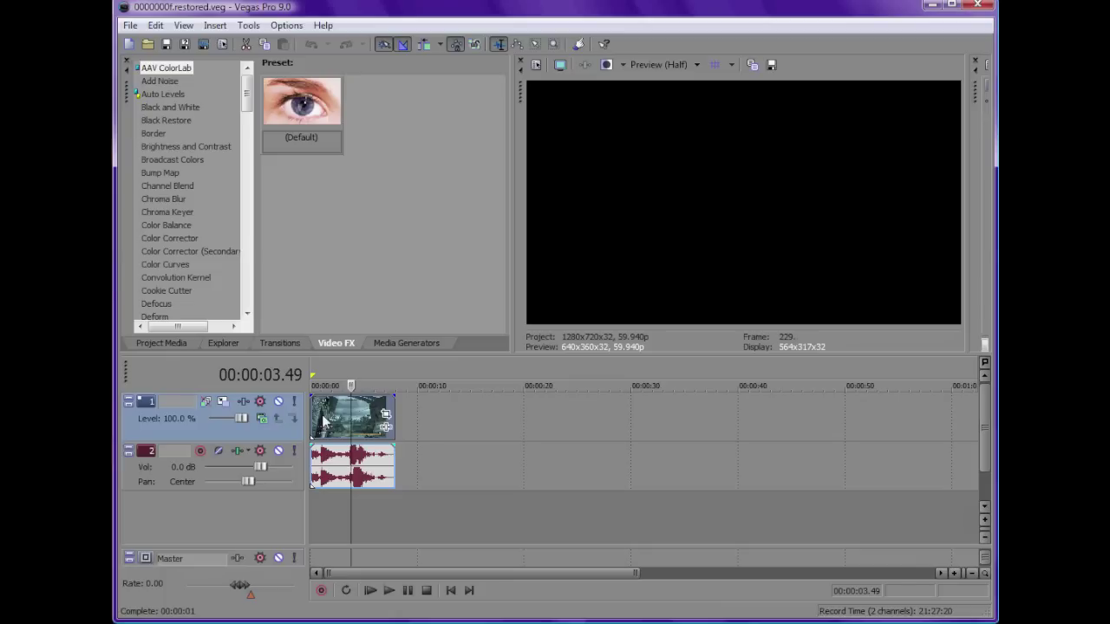
click(322, 416)
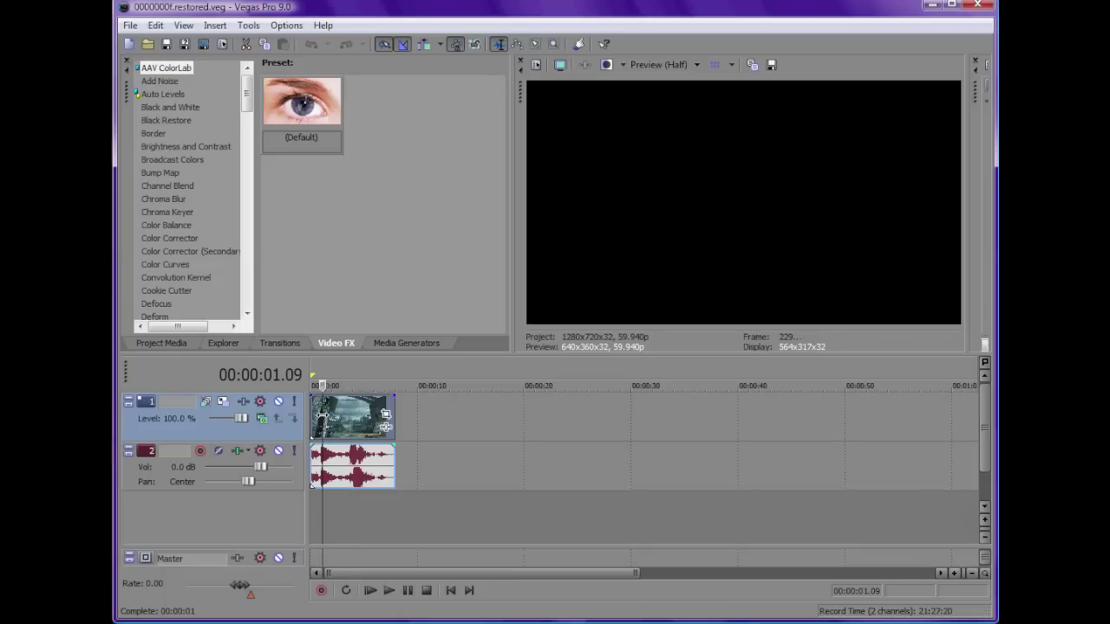
scroll(329, 429, up, 5)
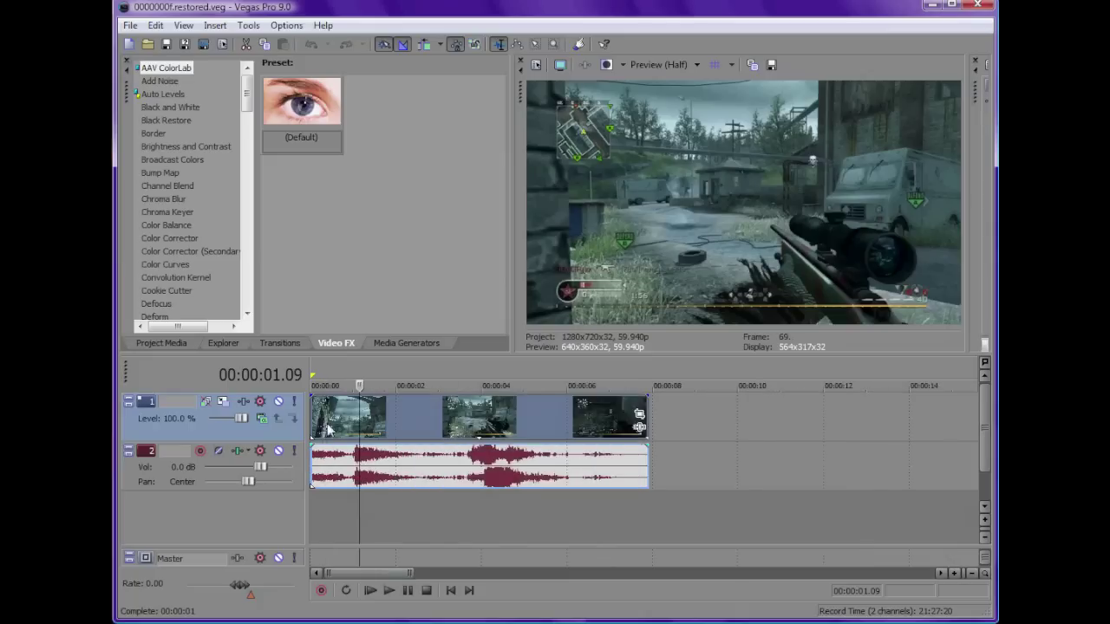
scroll(329, 429, up, 2)
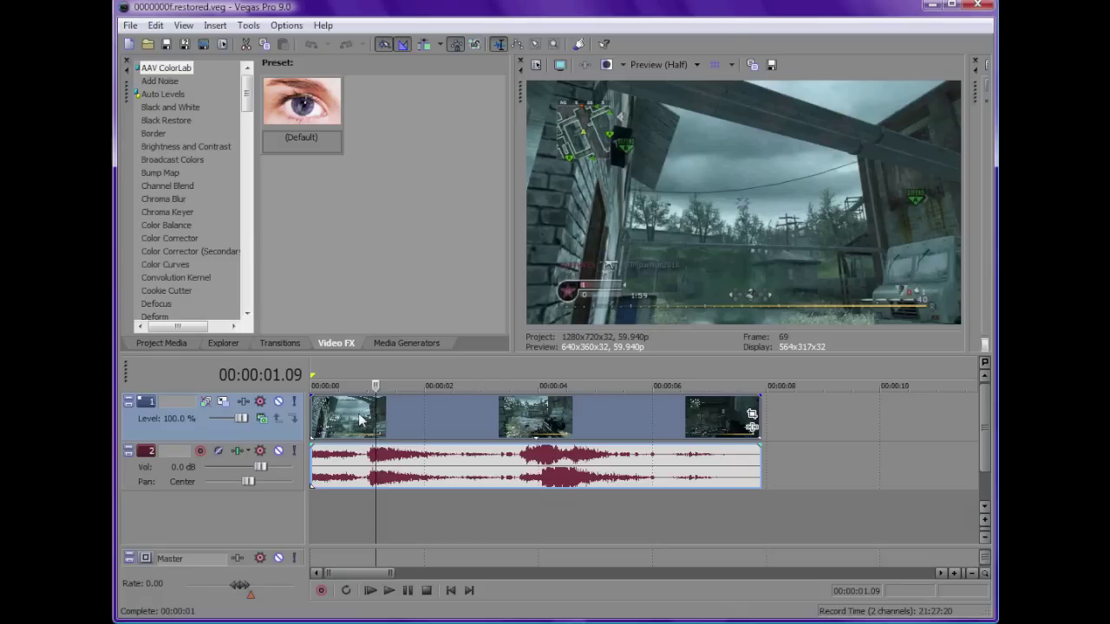
Move the playhead to 4.39 s and open the clip's Event FX plug-in chooser
click(431, 419)
click(531, 423)
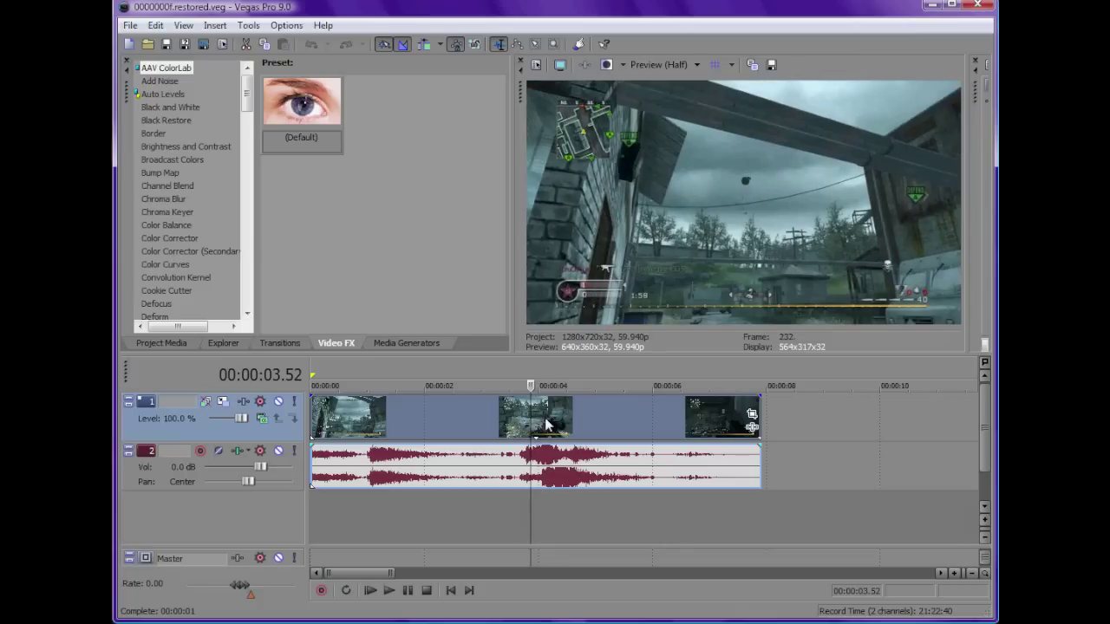
click(548, 422)
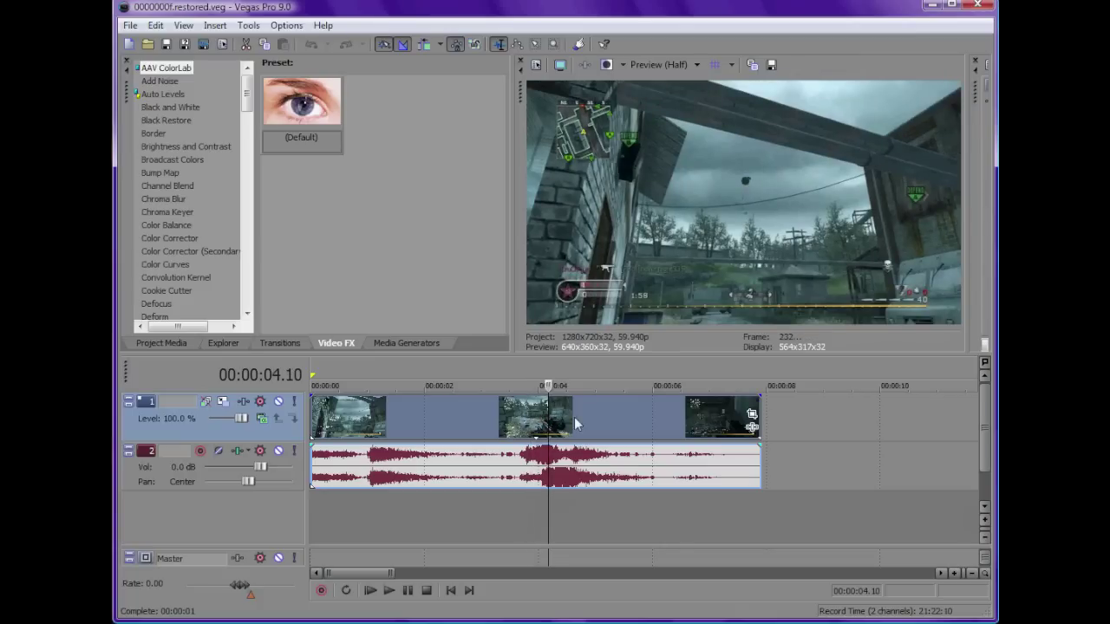
click(575, 423)
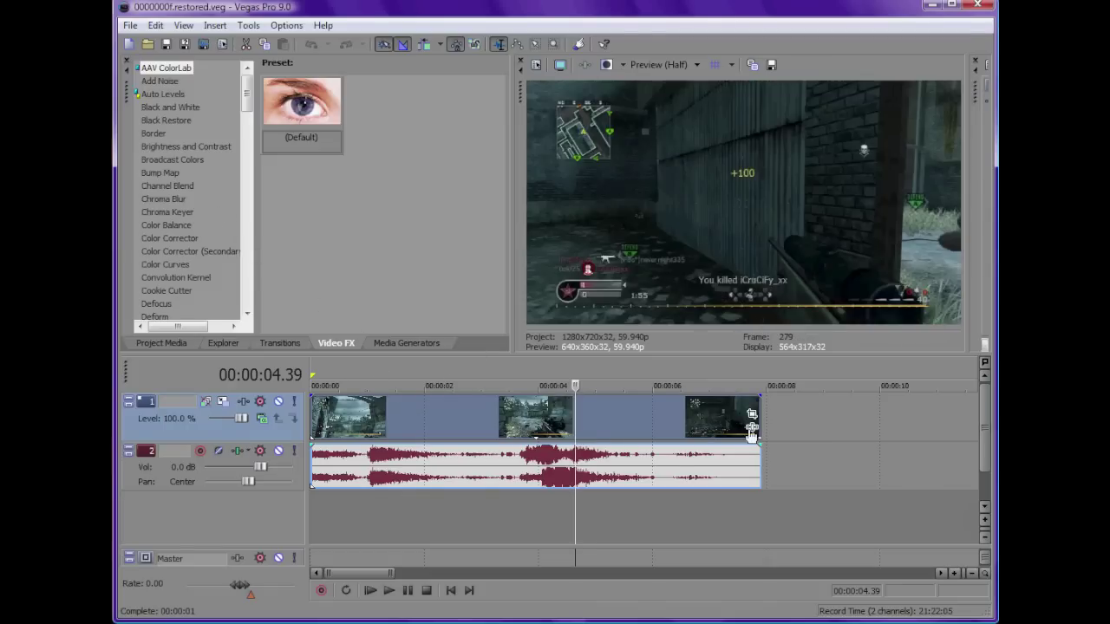
click(751, 428)
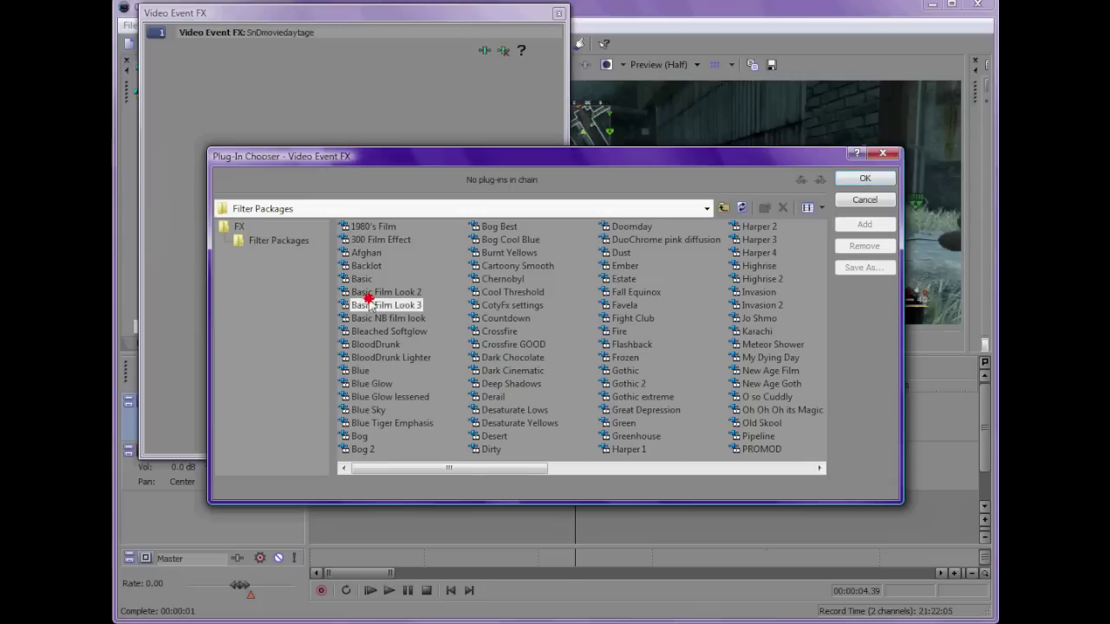
Try the Basic Film Look 3, Cool Threshold and Flashback packages, then cancel without adding any
click(386, 305)
click(864, 224)
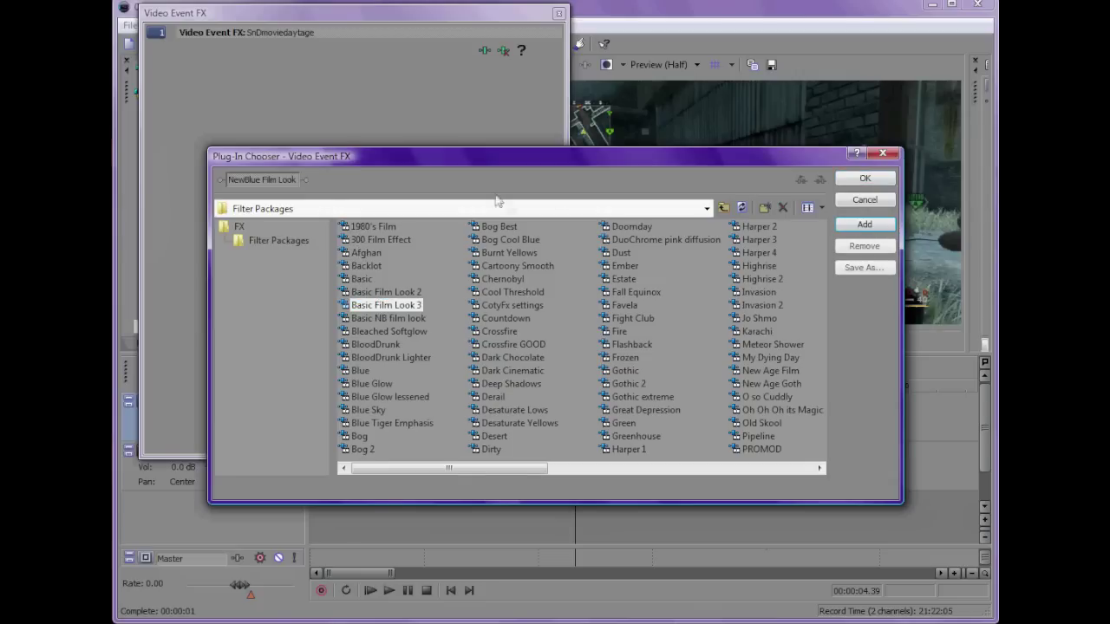
double_click(513, 292)
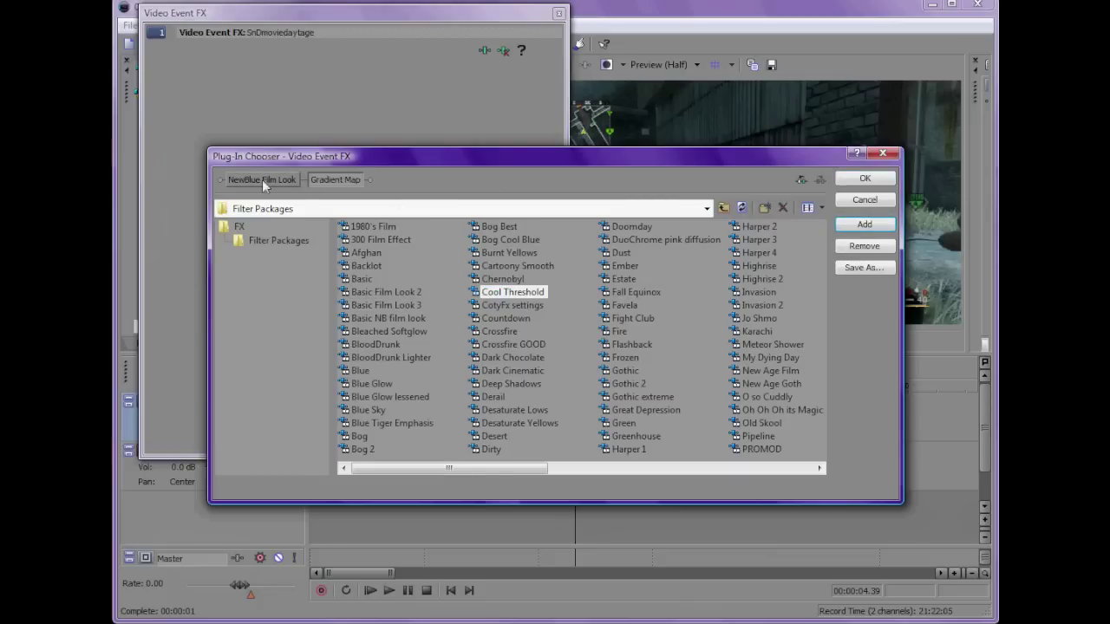
click(629, 346)
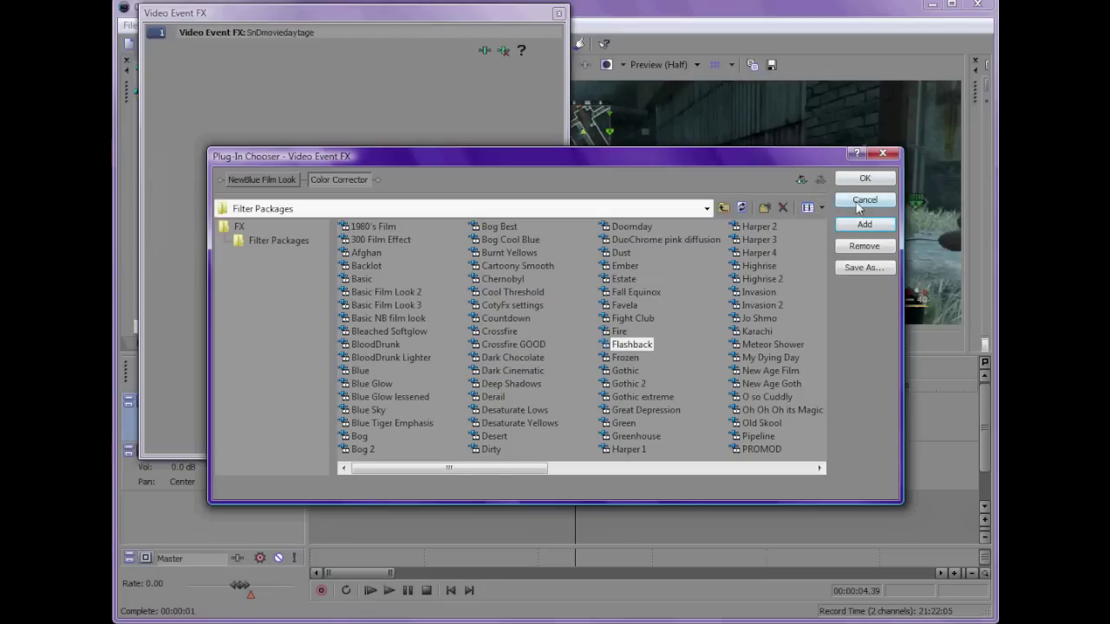
click(864, 200)
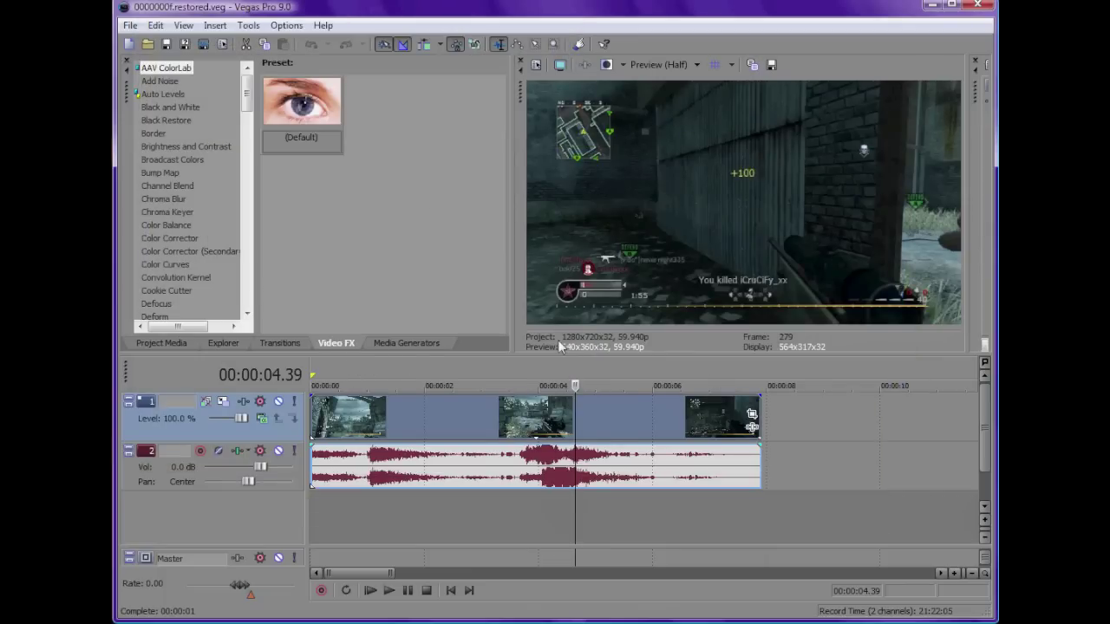
Set project pixel format to 32-bit floating point (full range), keeping Interpolate fields deinterlacing
click(536, 68)
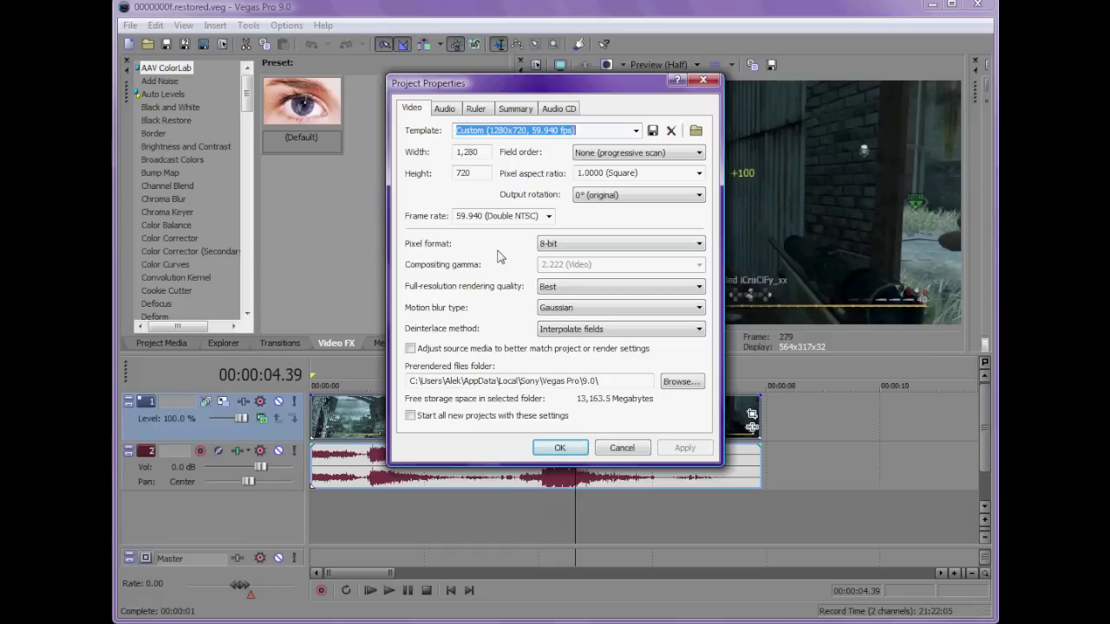
click(568, 331)
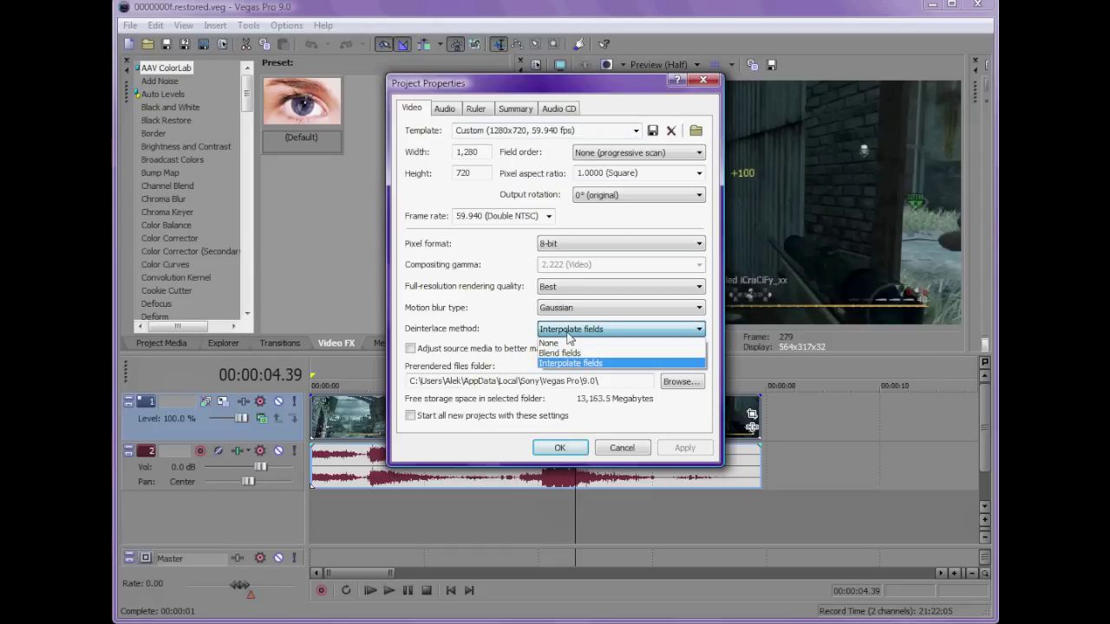
click(568, 334)
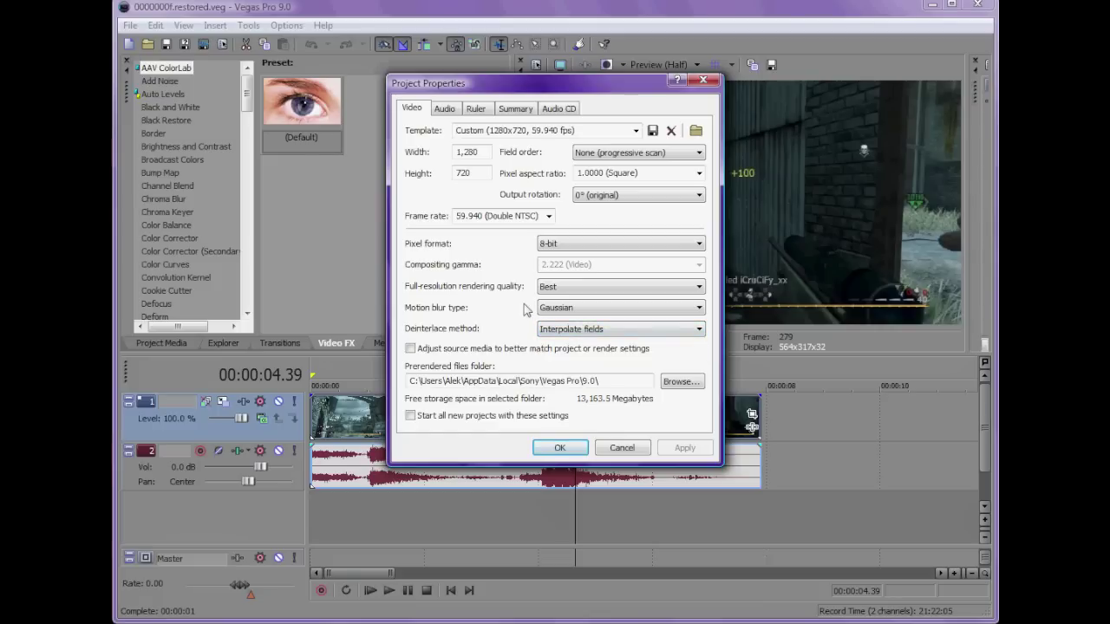
click(561, 244)
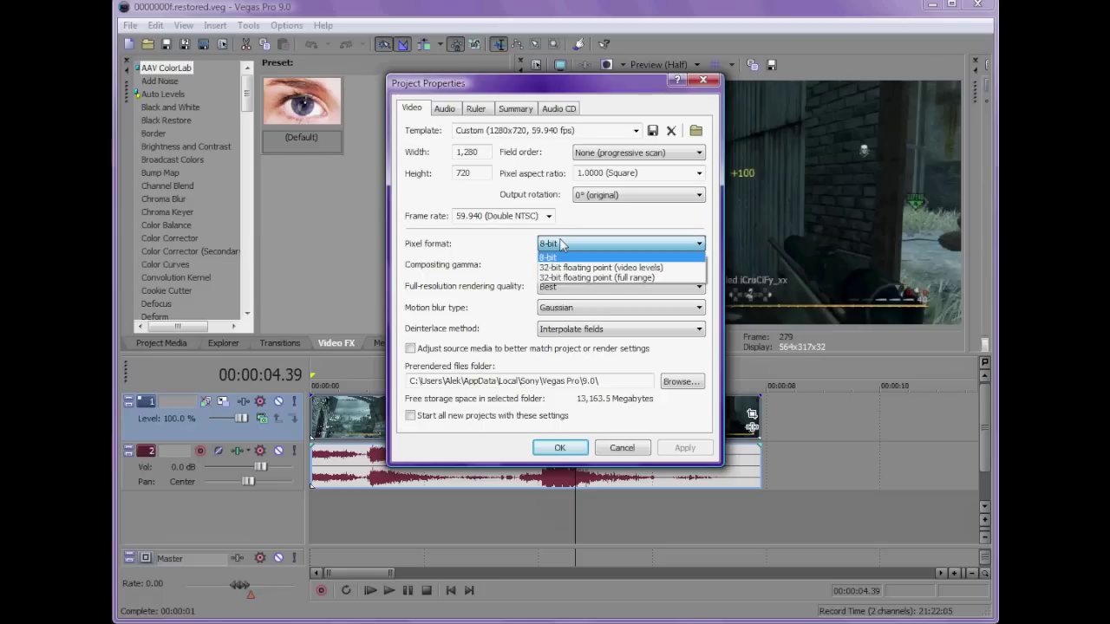
click(598, 277)
click(674, 451)
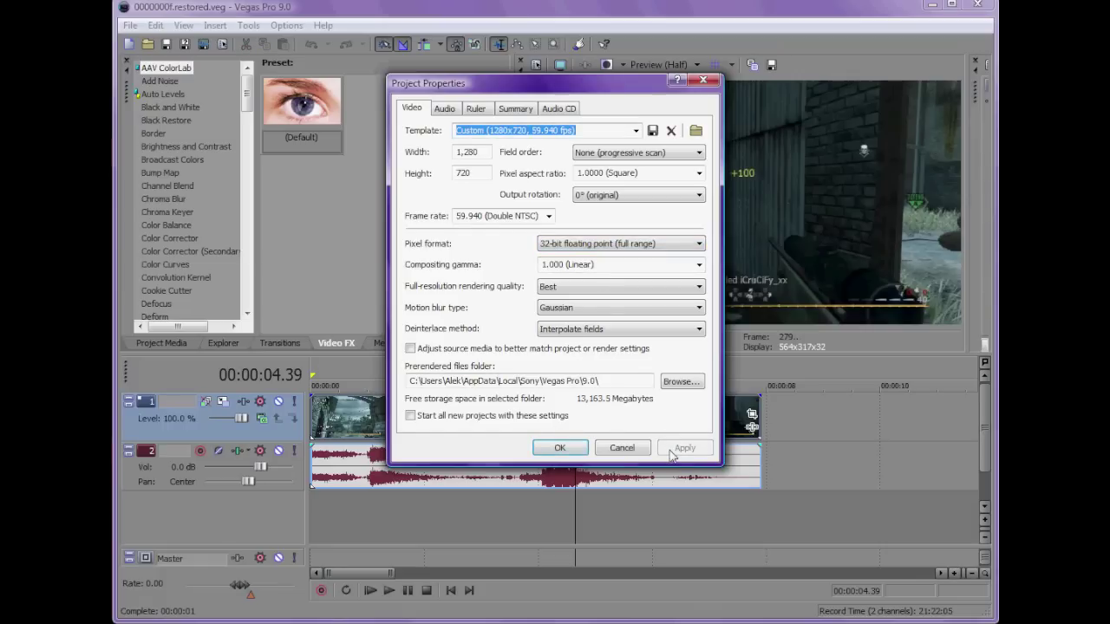
click(562, 447)
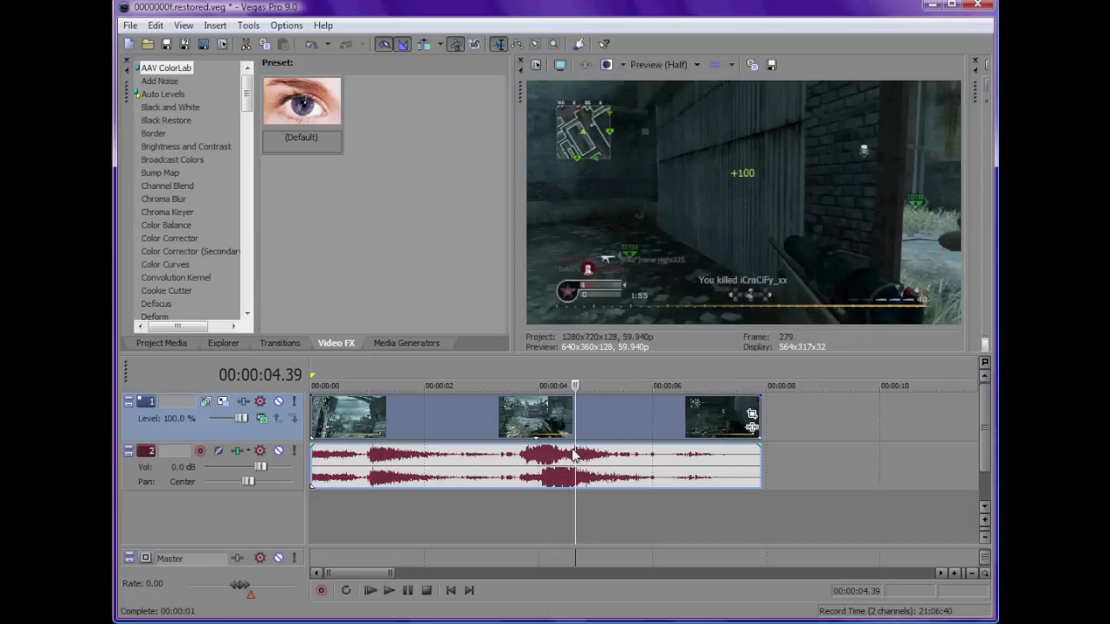
Park the playhead at 3.34 s and apply NewBlue Film Look's Reset preset to the track 1 clip
click(589, 419)
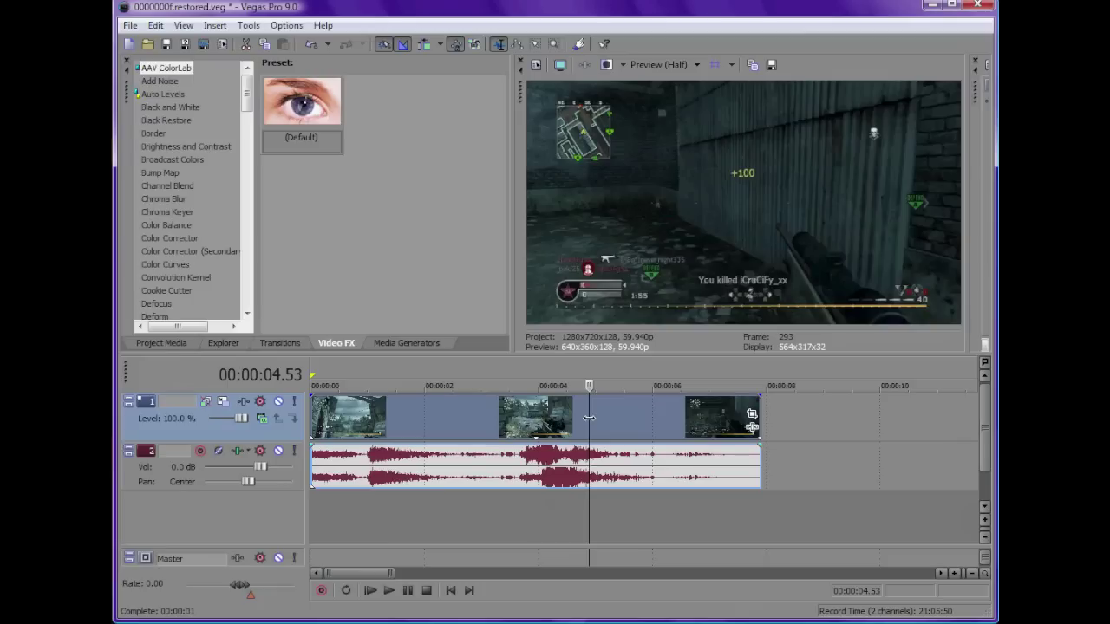
click(514, 421)
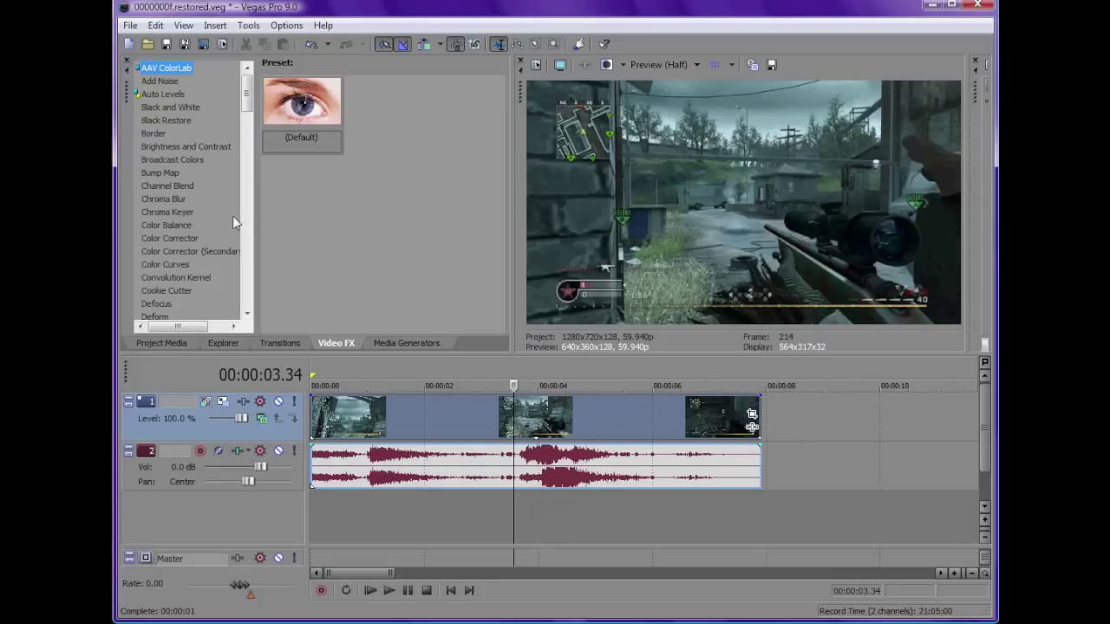
key(n)
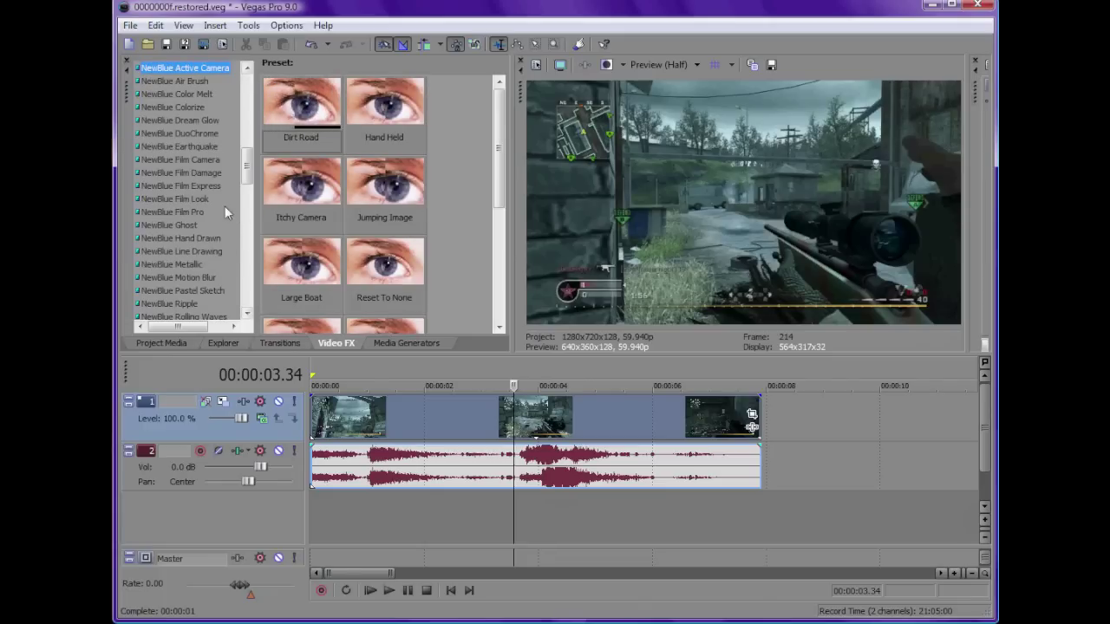
click(202, 199)
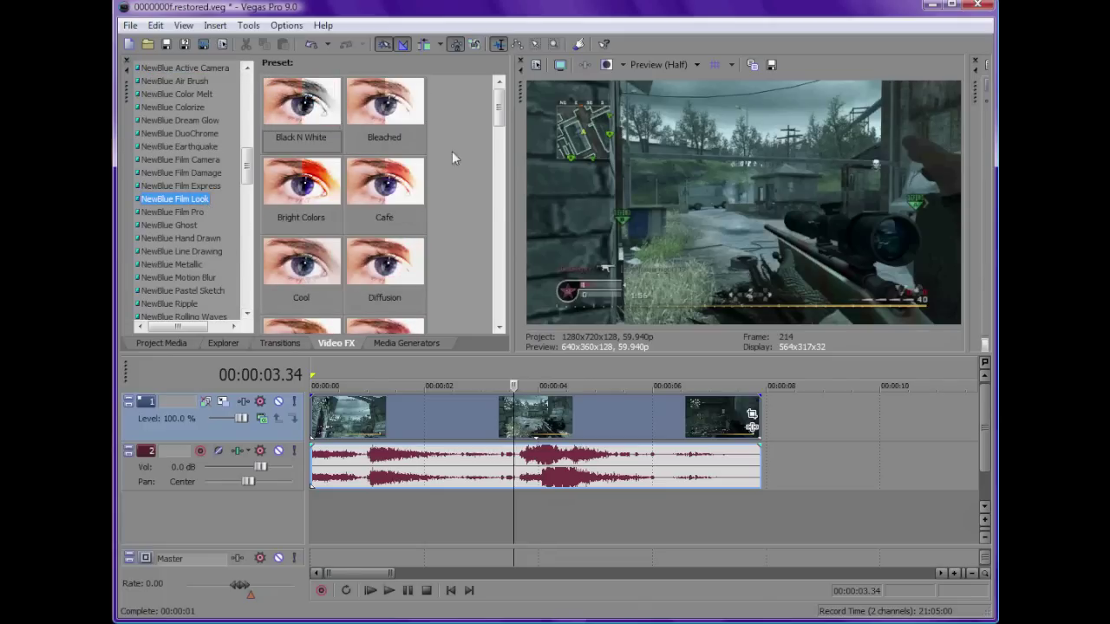
drag(499, 109, 501, 299)
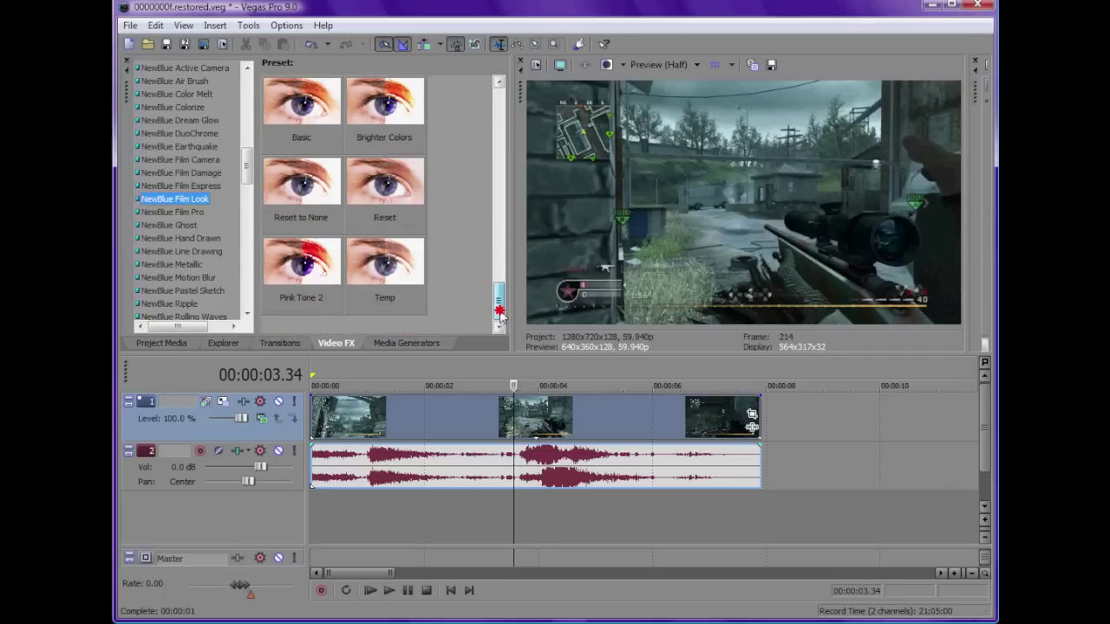
drag(385, 187, 458, 418)
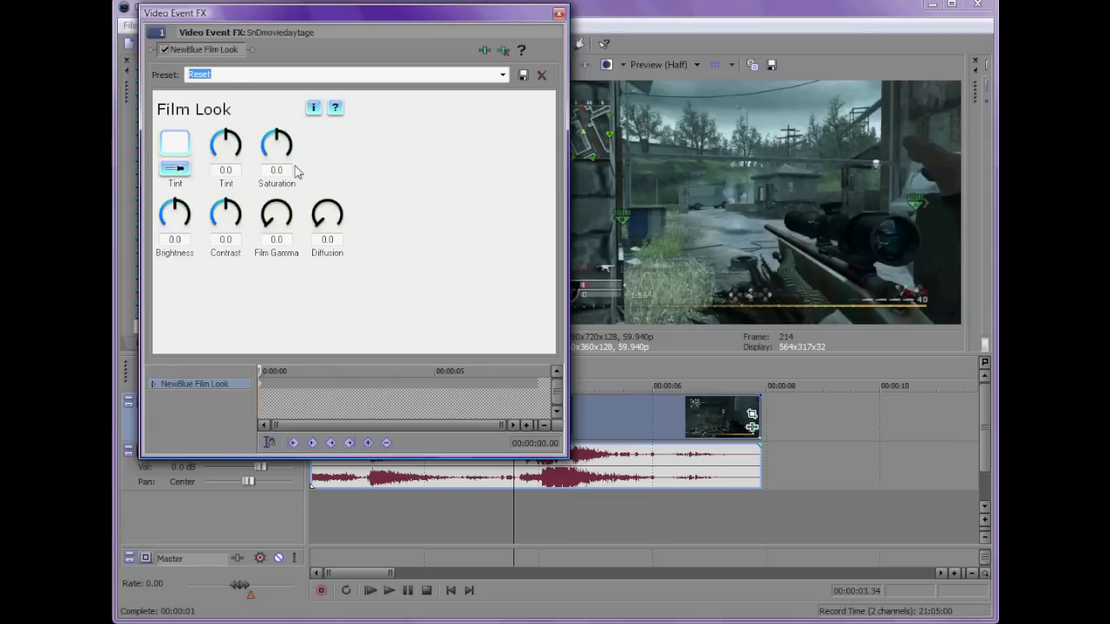
Set Film Look Contrast to 27.9, adjust Film Gamma, and lower Diffusion to 38.9
drag(228, 207, 216, 185)
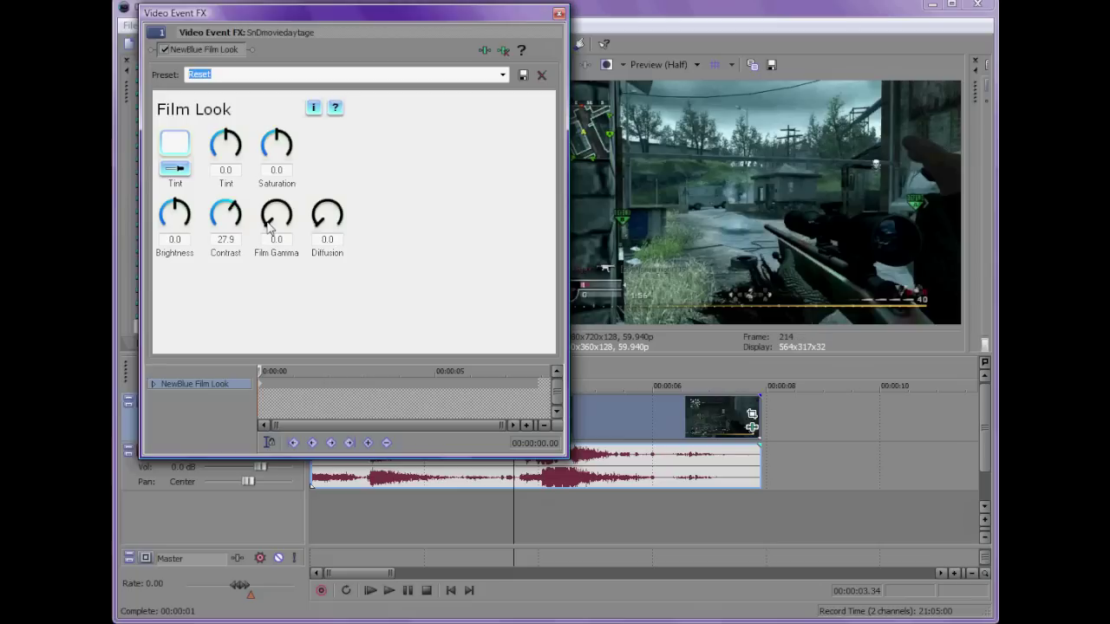
drag(268, 227, 338, 150)
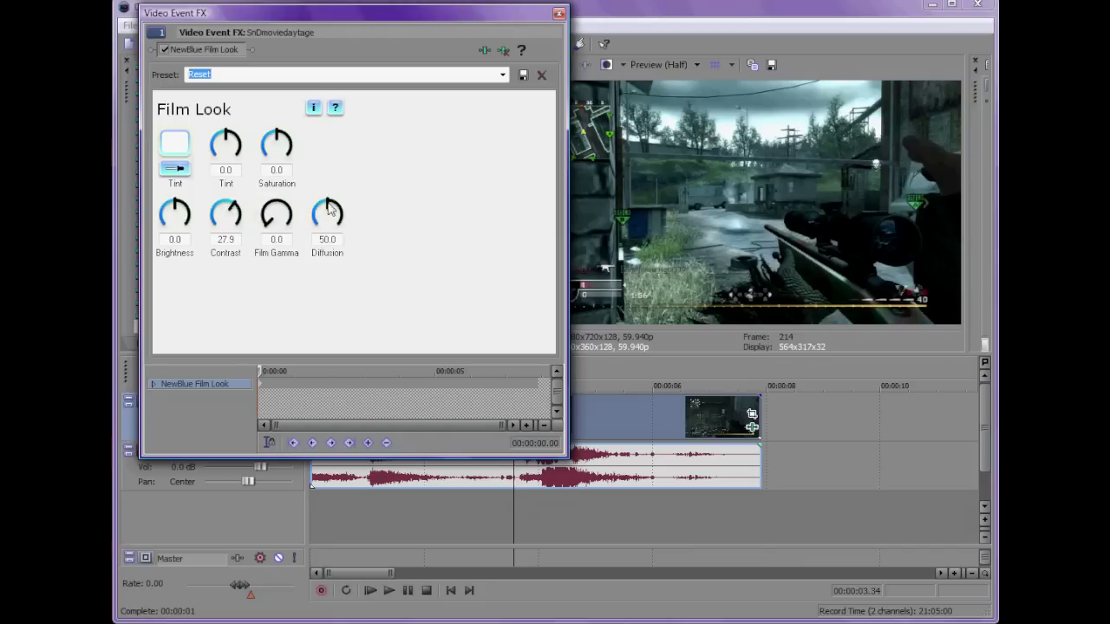
drag(330, 210, 319, 227)
Give Film Look a dark purple tint colour with Tint amount 22.0
click(174, 144)
click(278, 151)
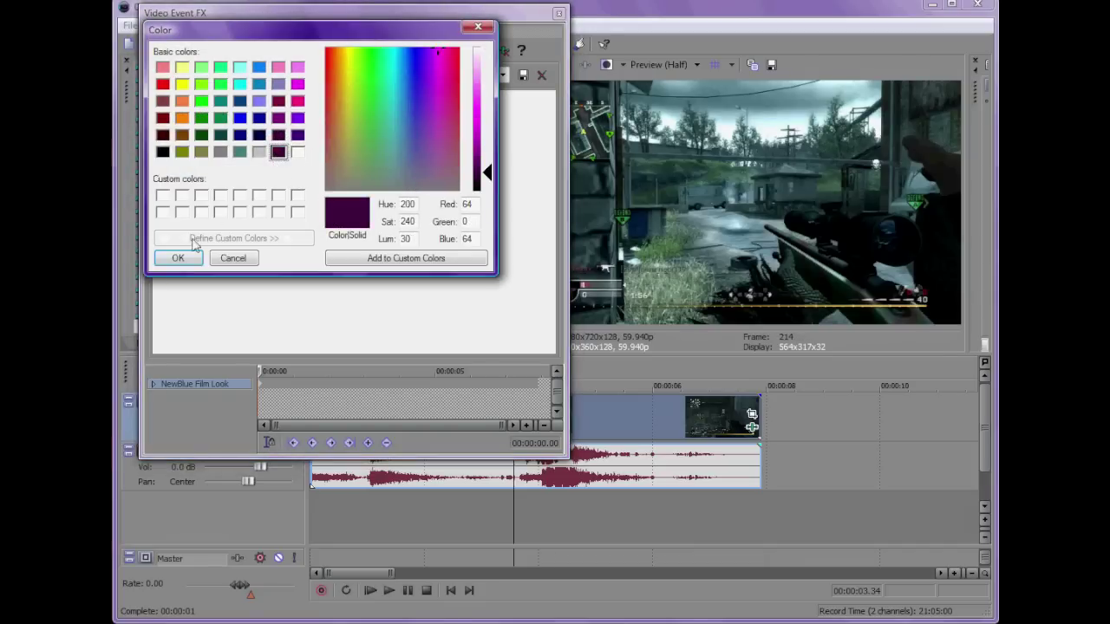
click(177, 257)
drag(229, 143, 216, 121)
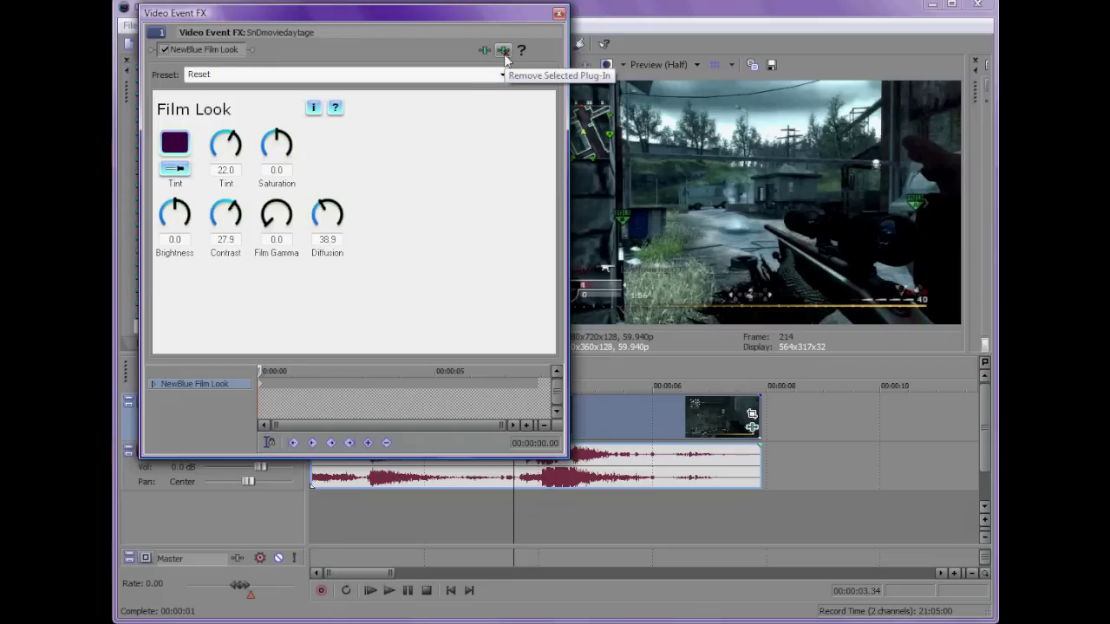
Remove Film Look and apply Color Curves with the Reset to None preset to the clip
click(503, 52)
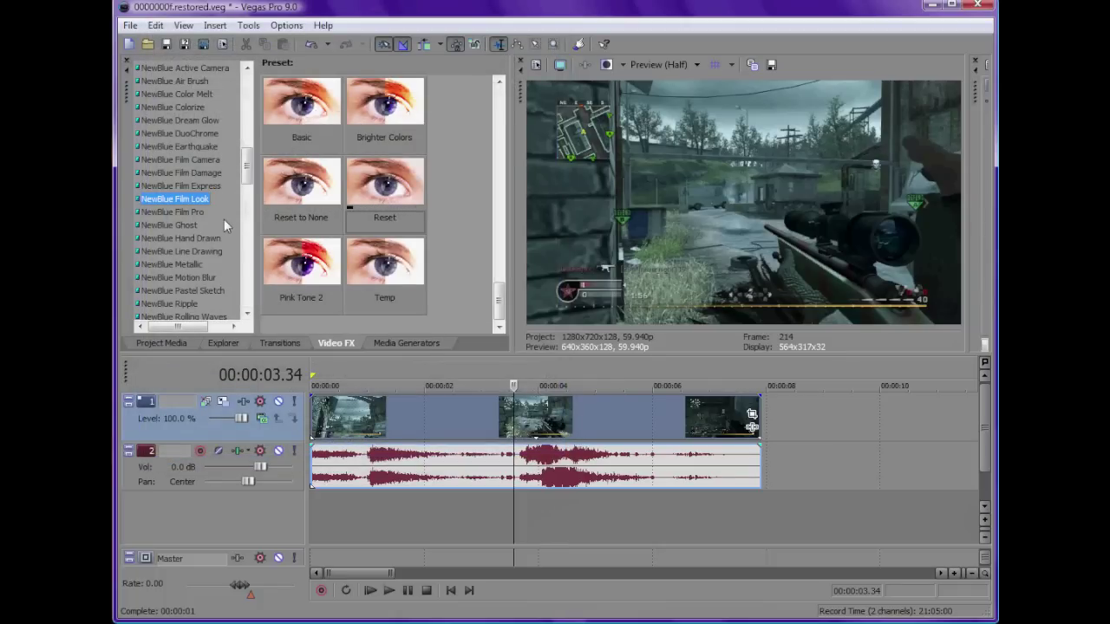
text(col)
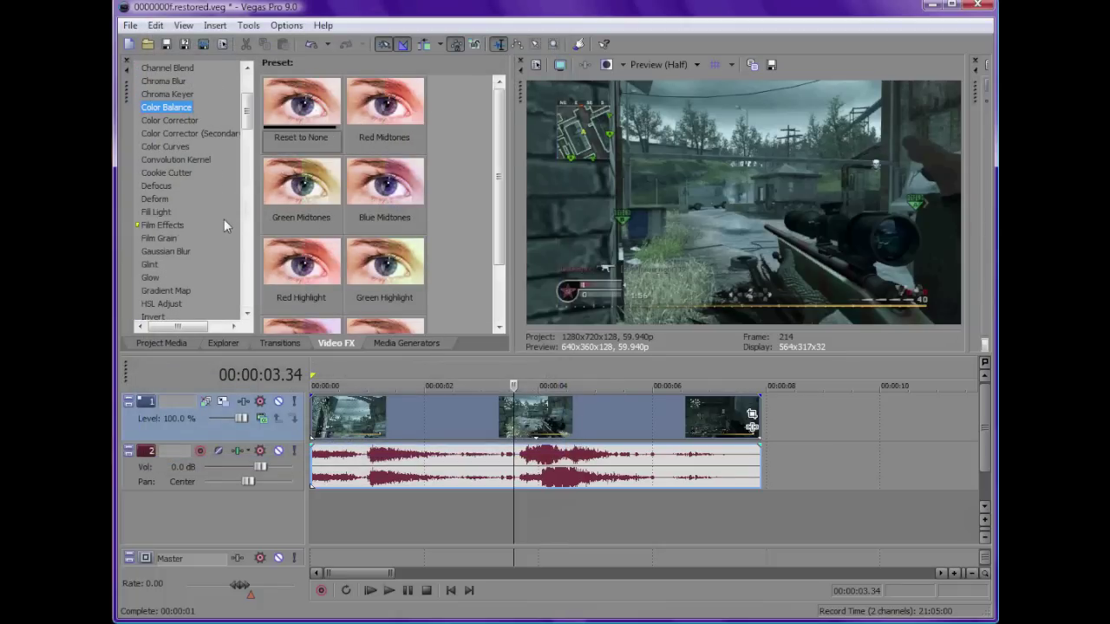
click(170, 149)
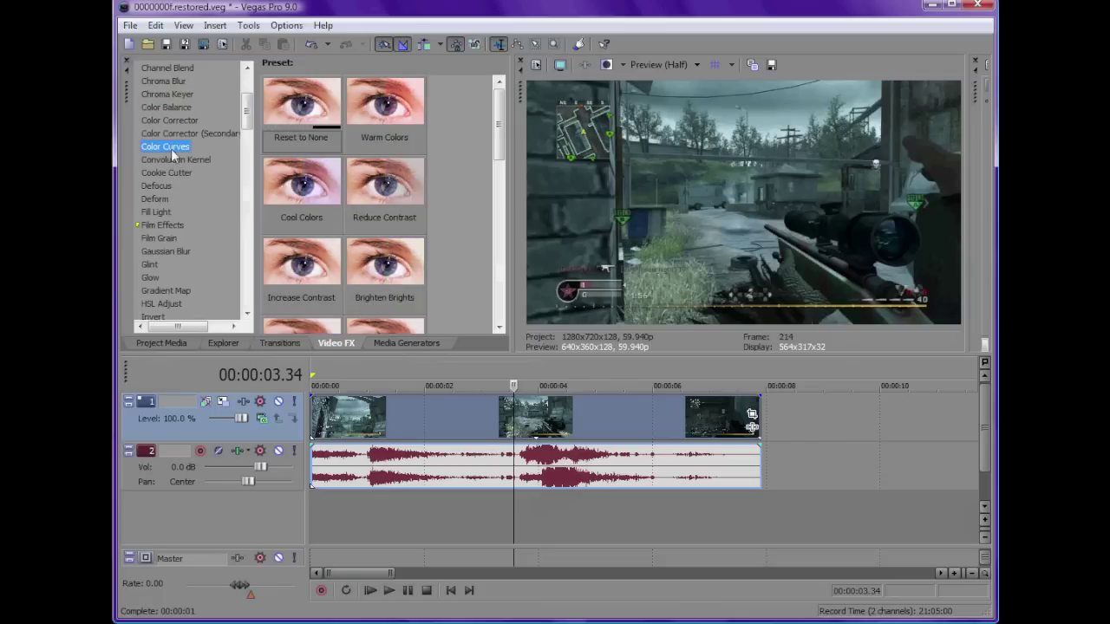
drag(295, 109, 427, 422)
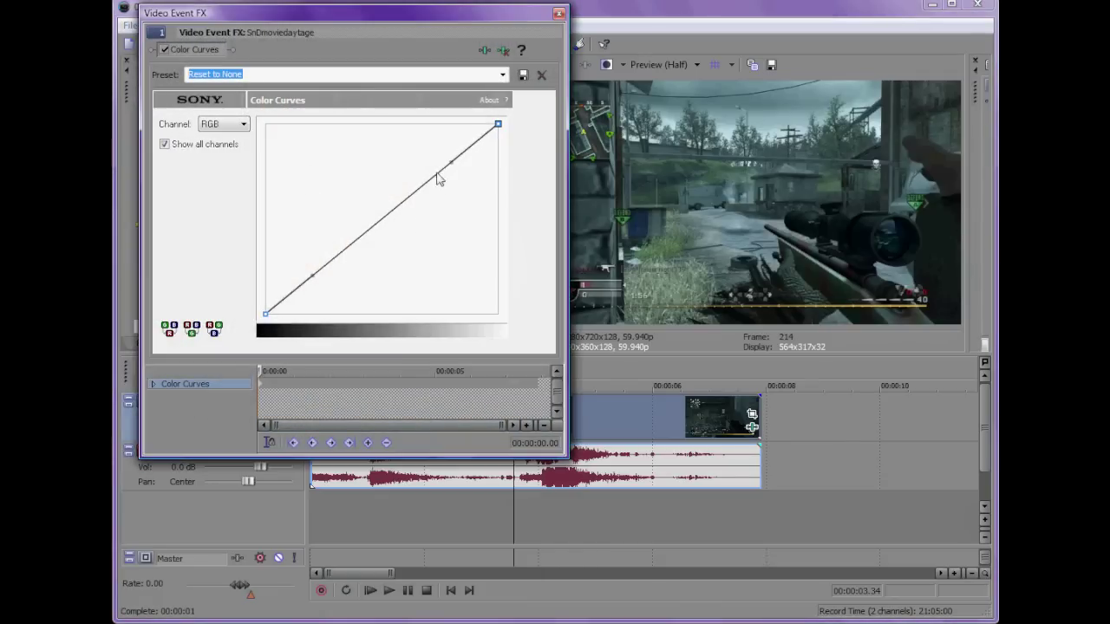
Bend the RGB curve into an S-shape, then switch the curve channel to Red
drag(451, 162, 414, 135)
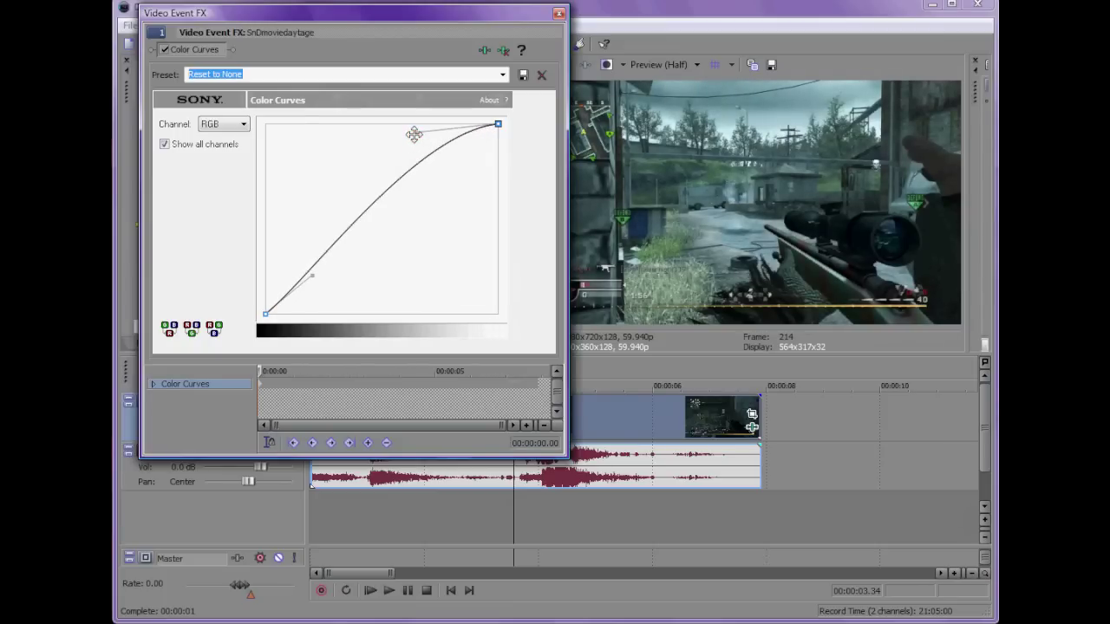
drag(413, 135, 385, 151)
drag(312, 274, 343, 278)
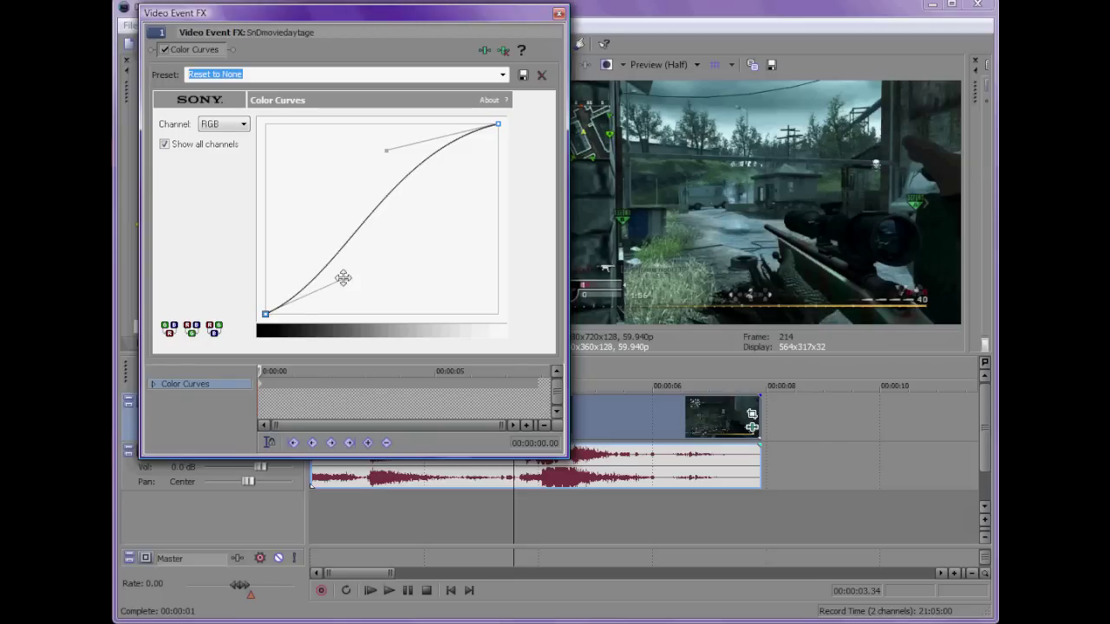
drag(384, 149, 376, 142)
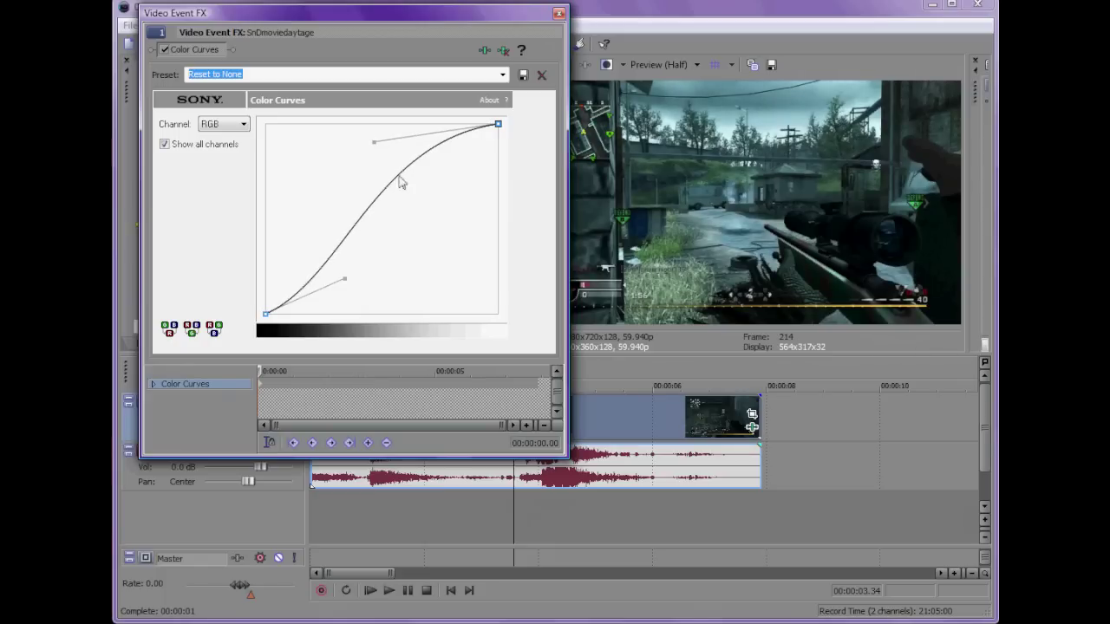
drag(375, 142, 386, 172)
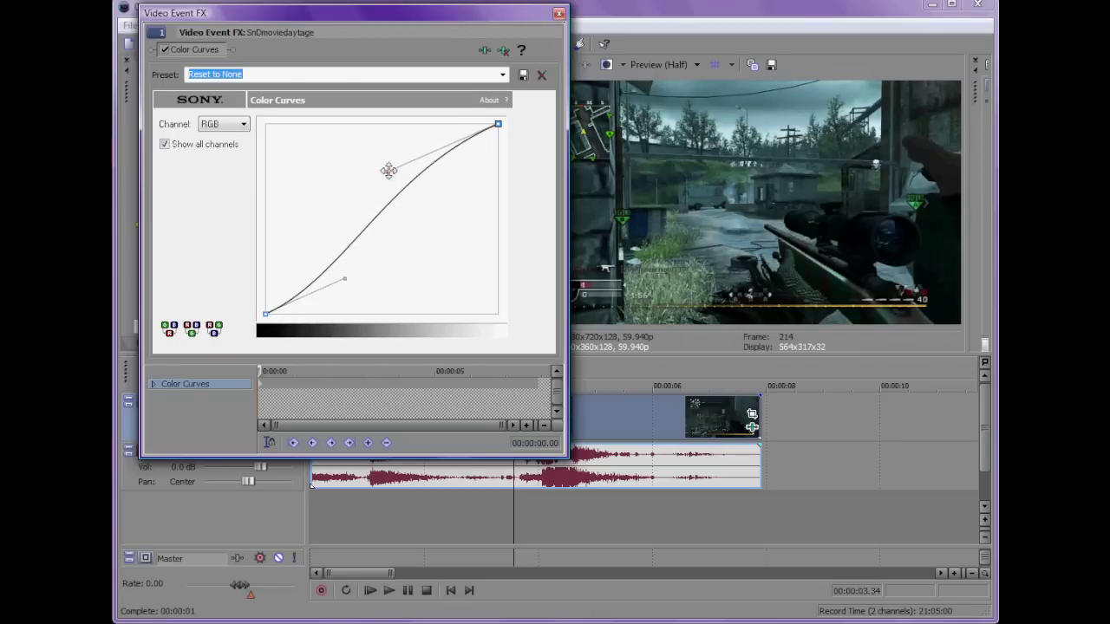
click(239, 124)
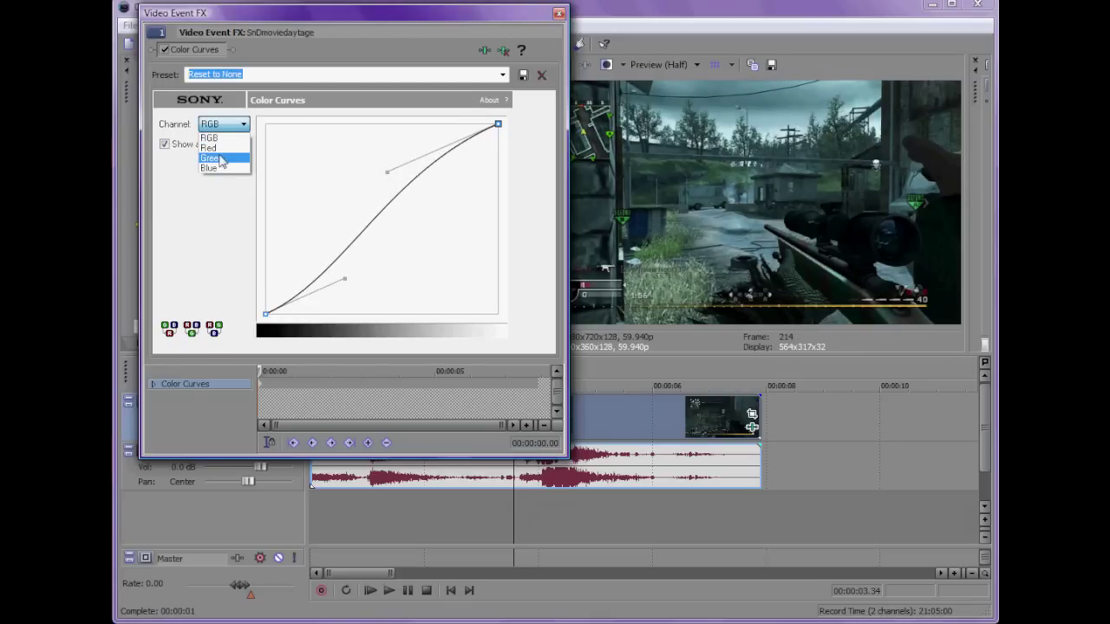
click(210, 147)
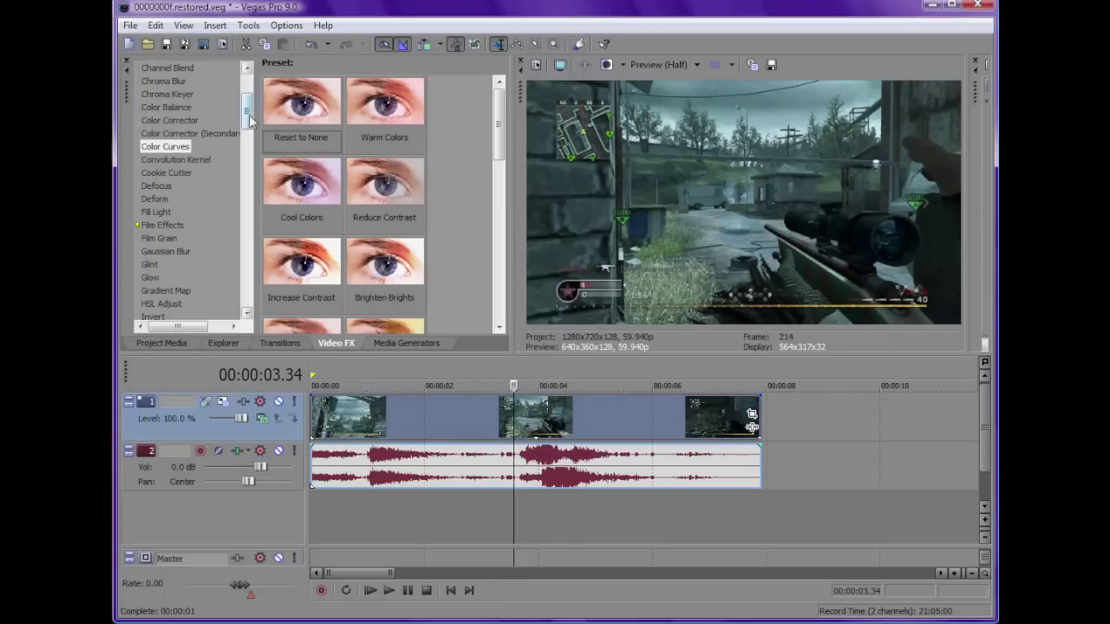
Apply Color Corrector with the Reset to None preset to the clip
drag(250, 125, 250, 112)
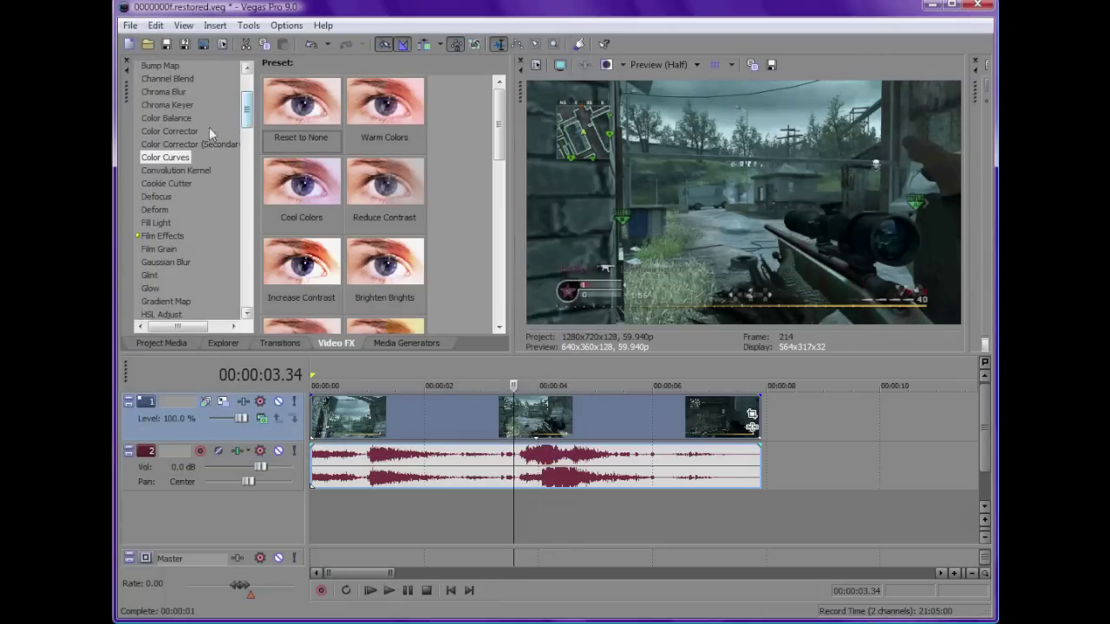
click(188, 129)
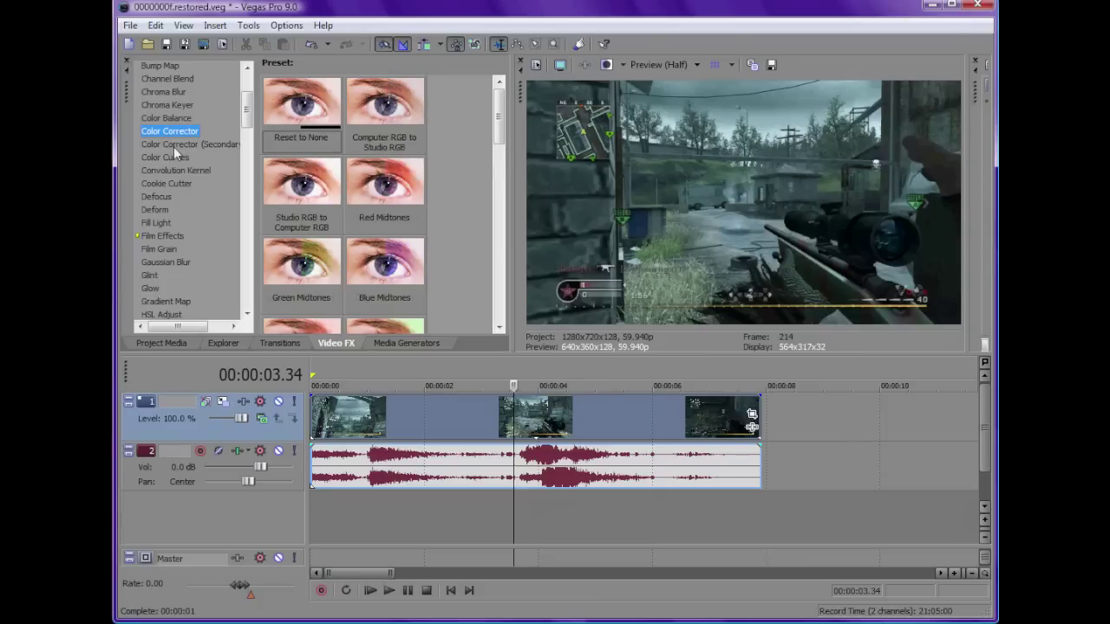
drag(286, 108, 476, 431)
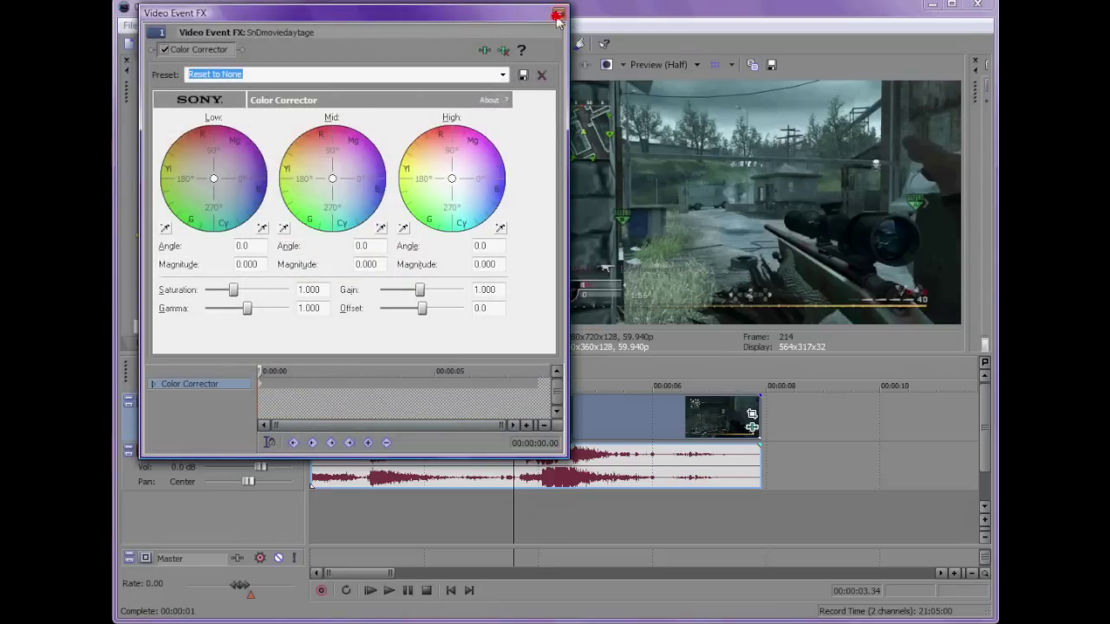
click(559, 13)
Add Color Curves, raise its upper curve point slightly, and bypass Color Corrector
click(182, 159)
drag(267, 111, 401, 423)
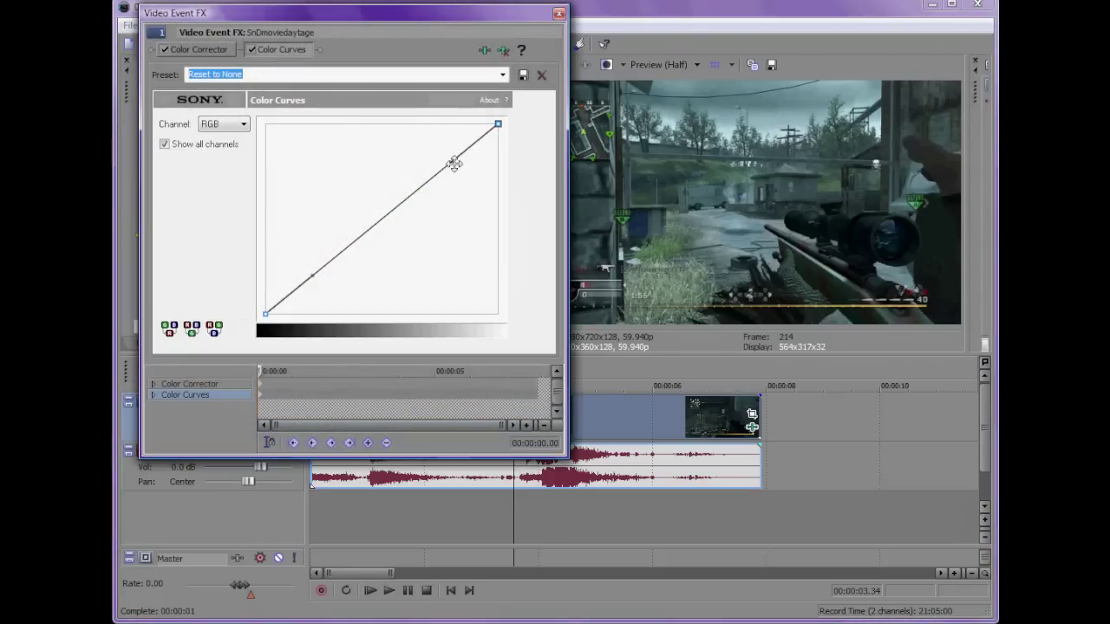
mouse_move(452, 163)
mouse_down()
mouse_move(433, 142)
mouse_move(444, 154)
mouse_up()
click(164, 50)
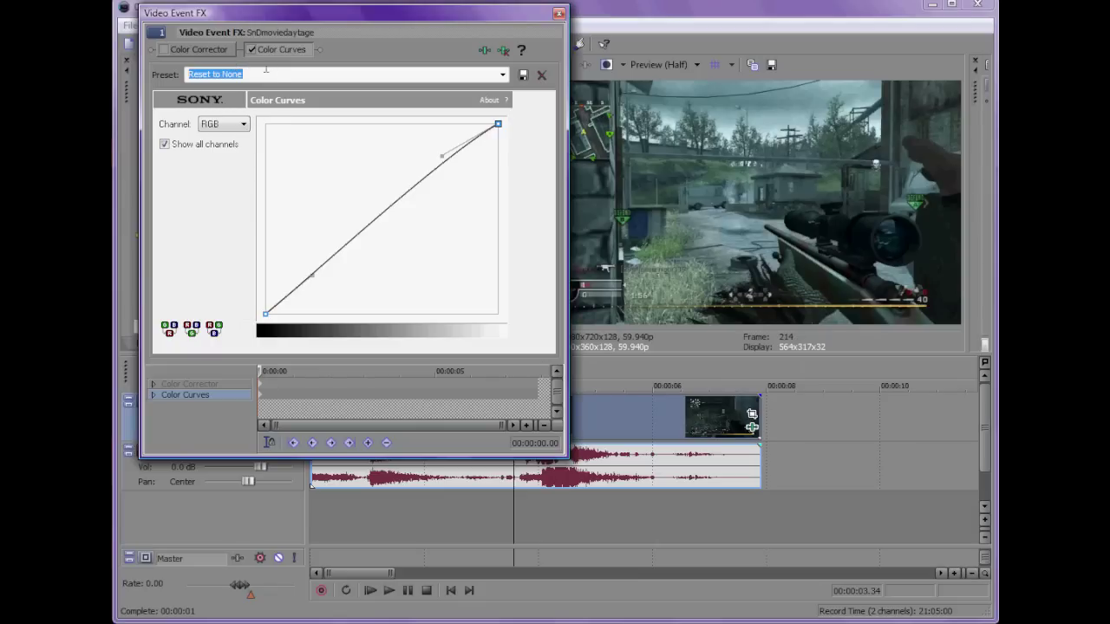
Bypass Color Curves, re-enable Color Corrector and raise its saturation to about 1.75
click(207, 50)
click(251, 50)
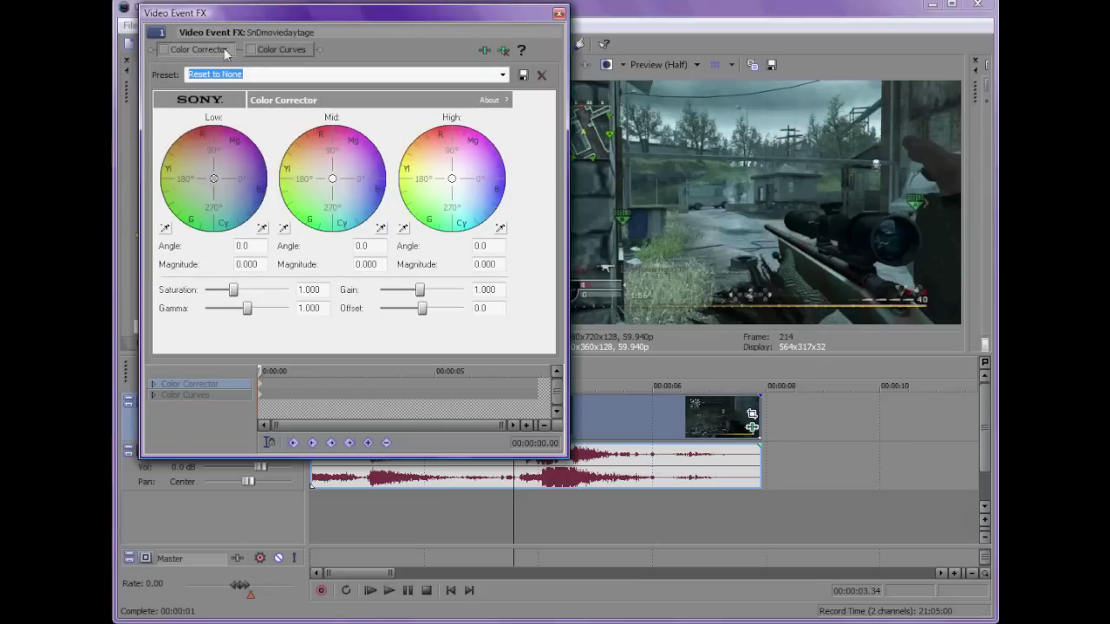
click(164, 49)
drag(236, 295, 248, 297)
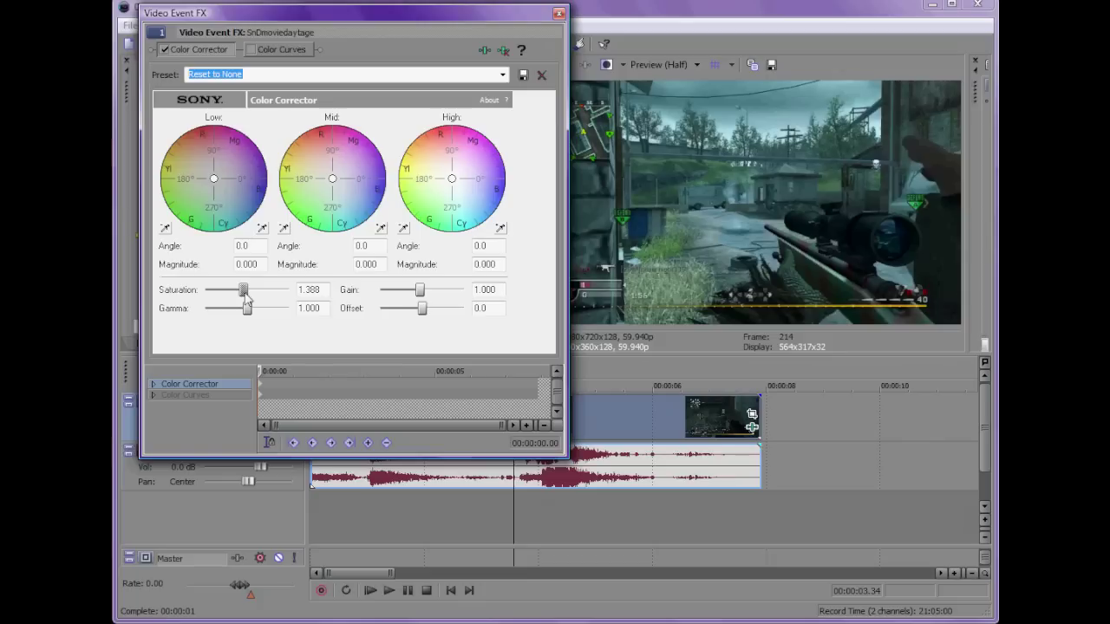
drag(246, 297, 251, 296)
drag(248, 294, 254, 296)
Set Color Corrector Gamma to 0.777, Gain to 1.612 and Saturation back to 1.555
drag(247, 310, 261, 312)
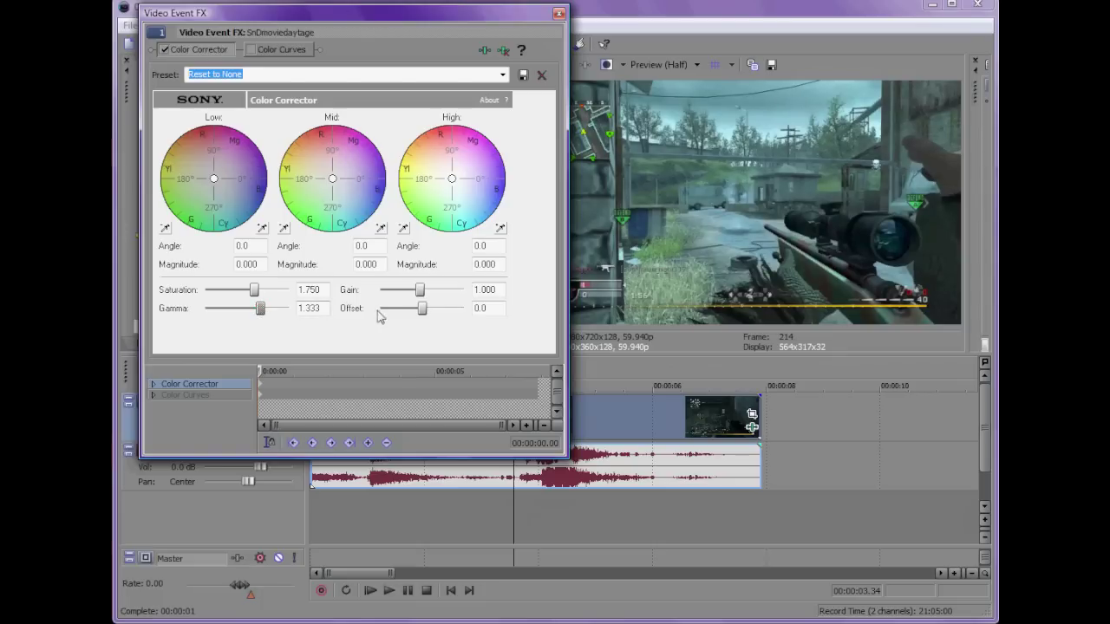
mouse_move(421, 289)
mouse_down()
mouse_move(409, 291)
mouse_move(428, 291)
mouse_up()
drag(260, 308, 241, 313)
mouse_move(428, 291)
mouse_down()
mouse_move(444, 295)
mouse_move(423, 310)
mouse_up()
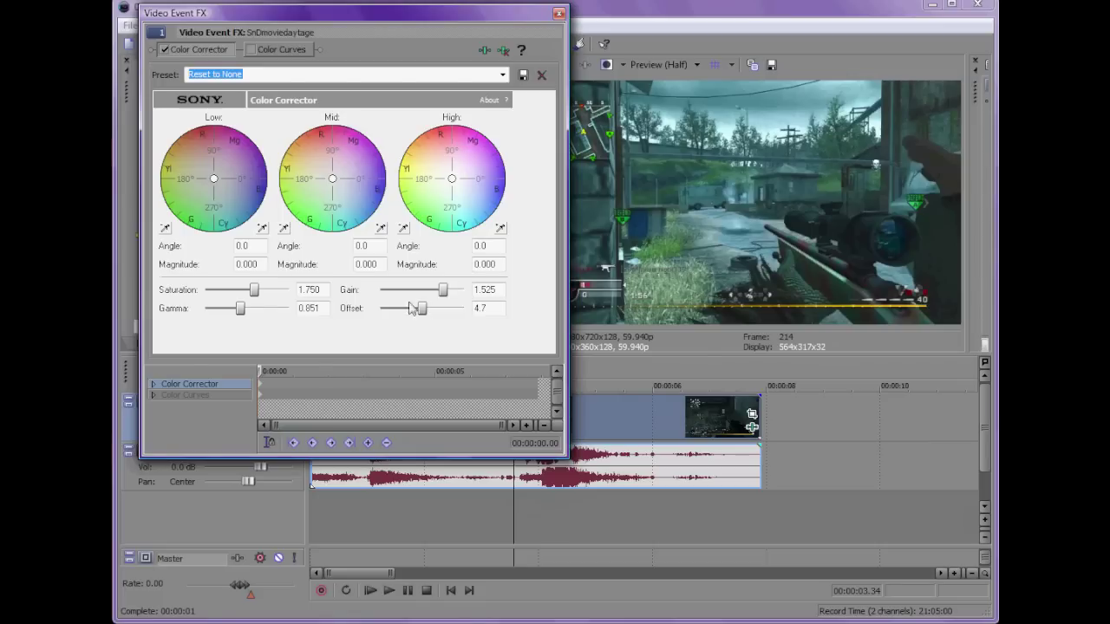
drag(241, 311, 235, 315)
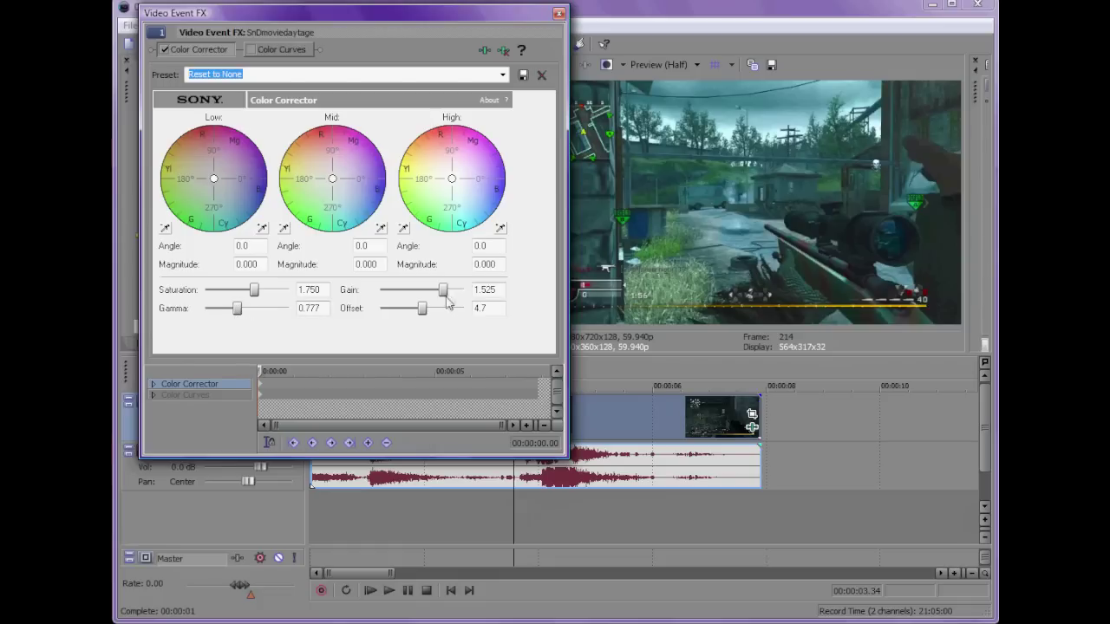
drag(443, 291, 451, 295)
mouse_move(254, 292)
mouse_down()
mouse_move(223, 292)
mouse_move(253, 296)
mouse_up()
Tint the colour wheels to Low 303.7°/0.112, Mid 130.8°/0.451 and High 185.4°/0.327
drag(455, 184, 425, 178)
drag(332, 180, 322, 192)
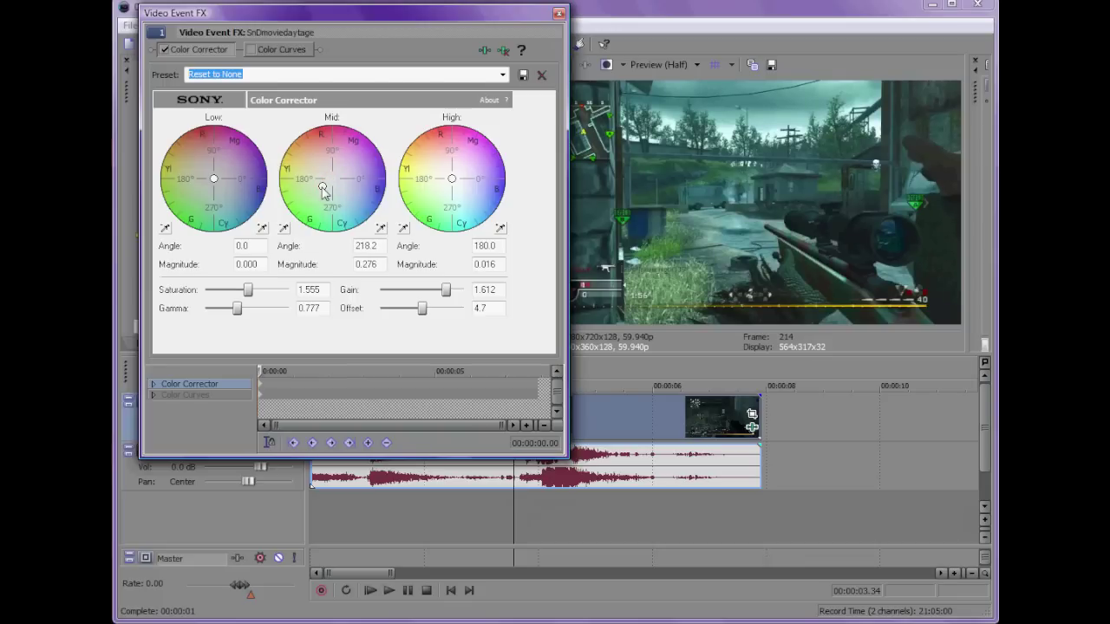
drag(322, 192, 317, 172)
mouse_move(316, 168)
mouse_down()
mouse_move(339, 165)
mouse_move(356, 183)
mouse_move(340, 204)
mouse_move(318, 170)
mouse_up()
mouse_move(214, 180)
mouse_down()
mouse_move(196, 178)
mouse_move(212, 175)
mouse_move(221, 194)
mouse_up()
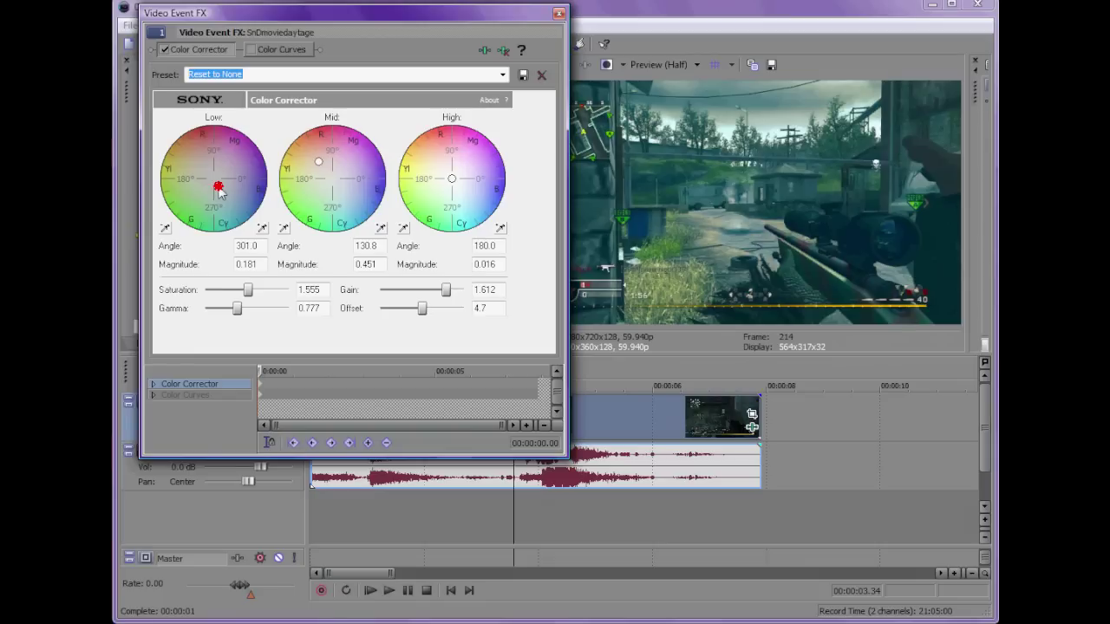
mouse_move(220, 191)
mouse_down()
mouse_move(207, 191)
mouse_move(218, 191)
mouse_up()
drag(452, 180, 436, 183)
Enable Color Curves, add a lowered shadow point and pull the upper point into a rounded S-curve
click(269, 50)
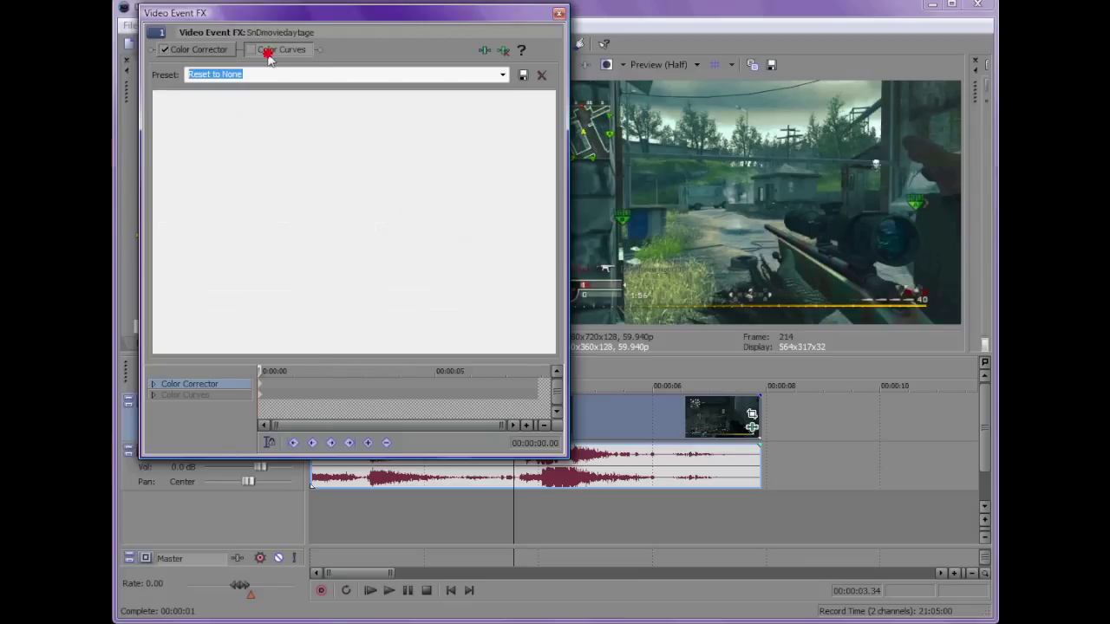
click(249, 50)
click(444, 158)
drag(444, 158, 447, 163)
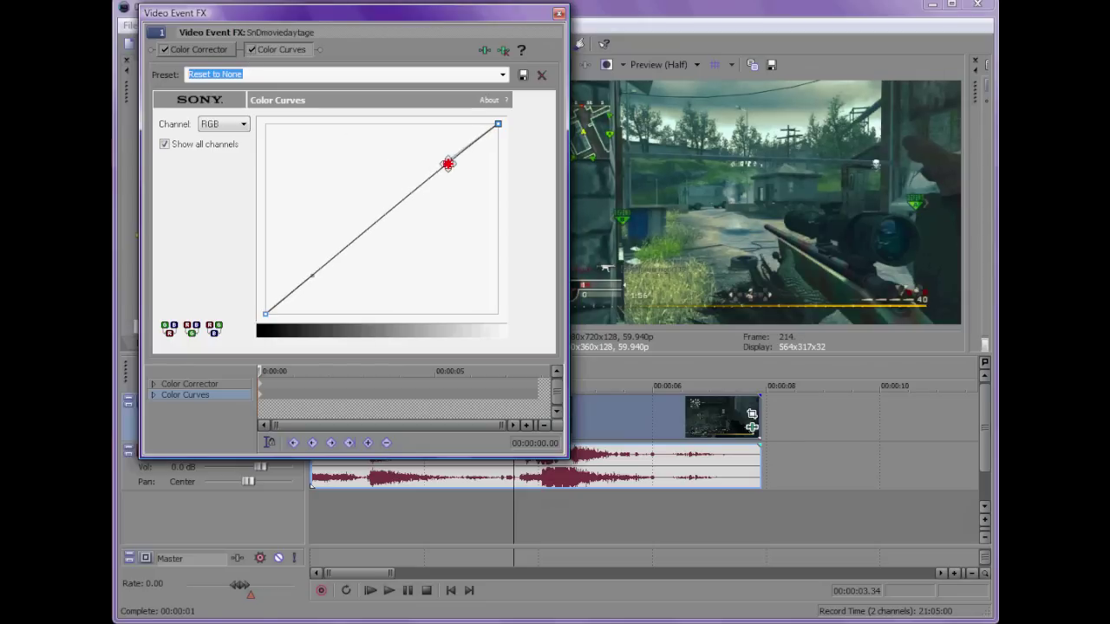
drag(314, 276, 329, 282)
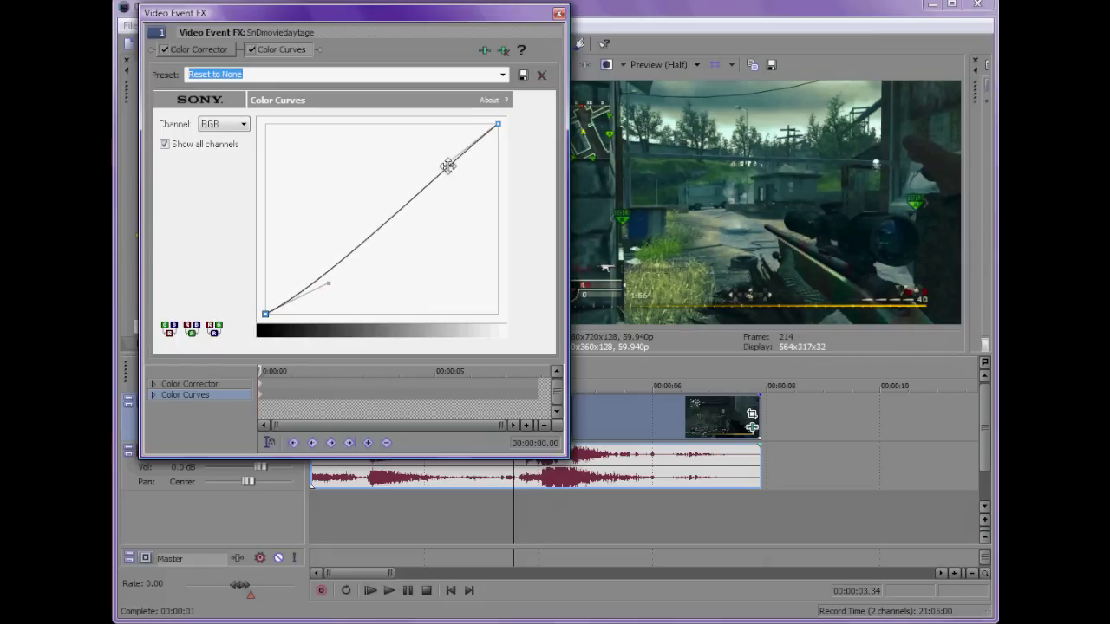
drag(448, 164, 405, 144)
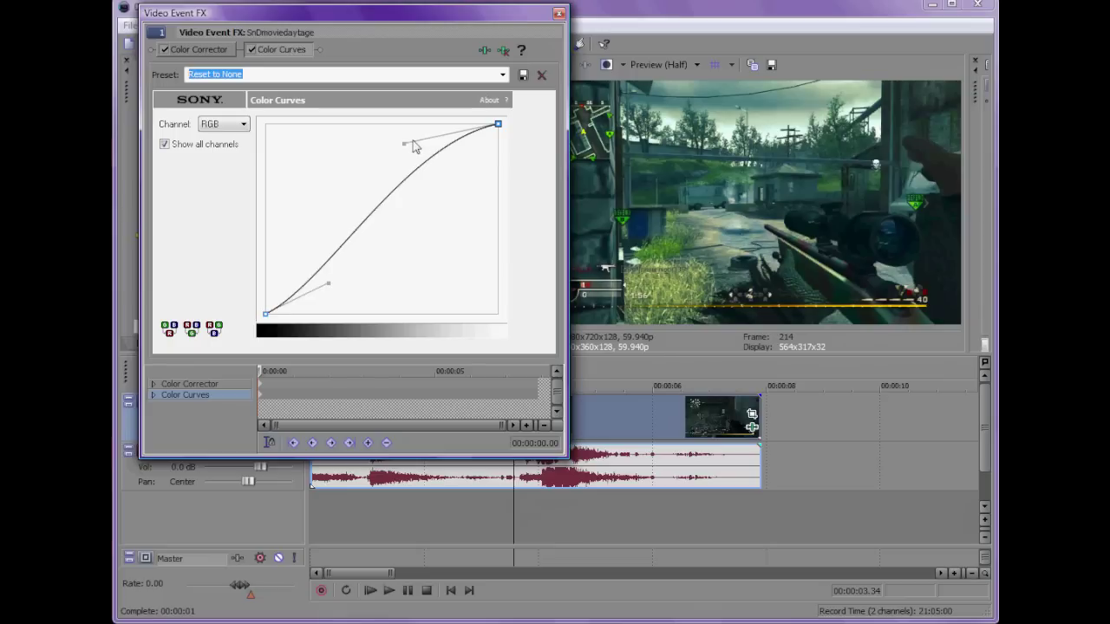
drag(405, 142, 387, 143)
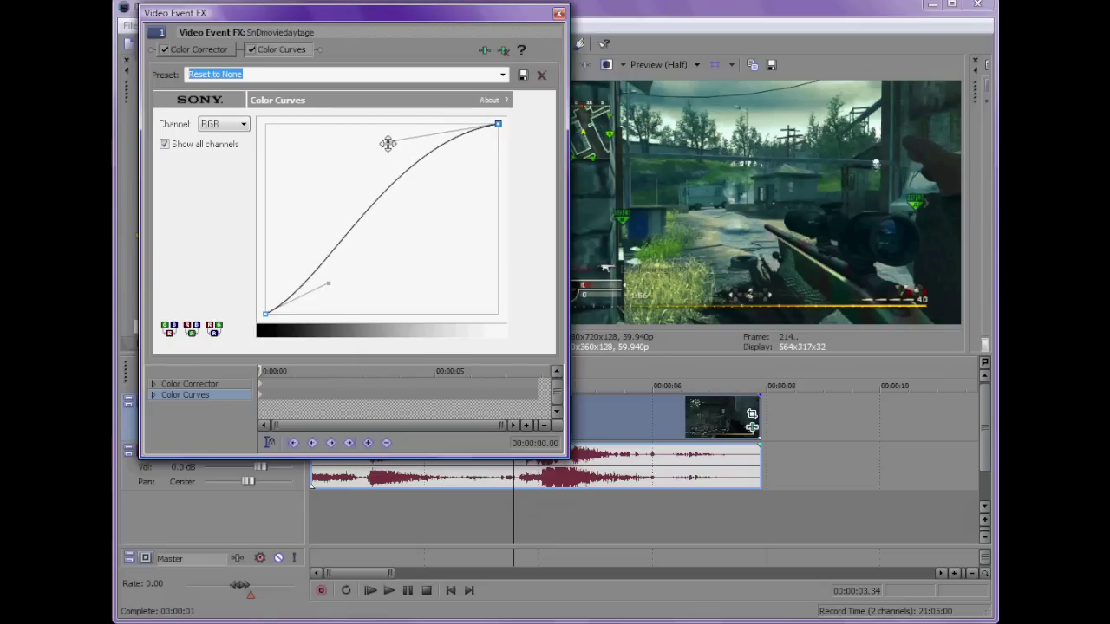
Put the preview in split-screen view to compare graded and original, then reopen the clip's Color Curves FX
click(558, 14)
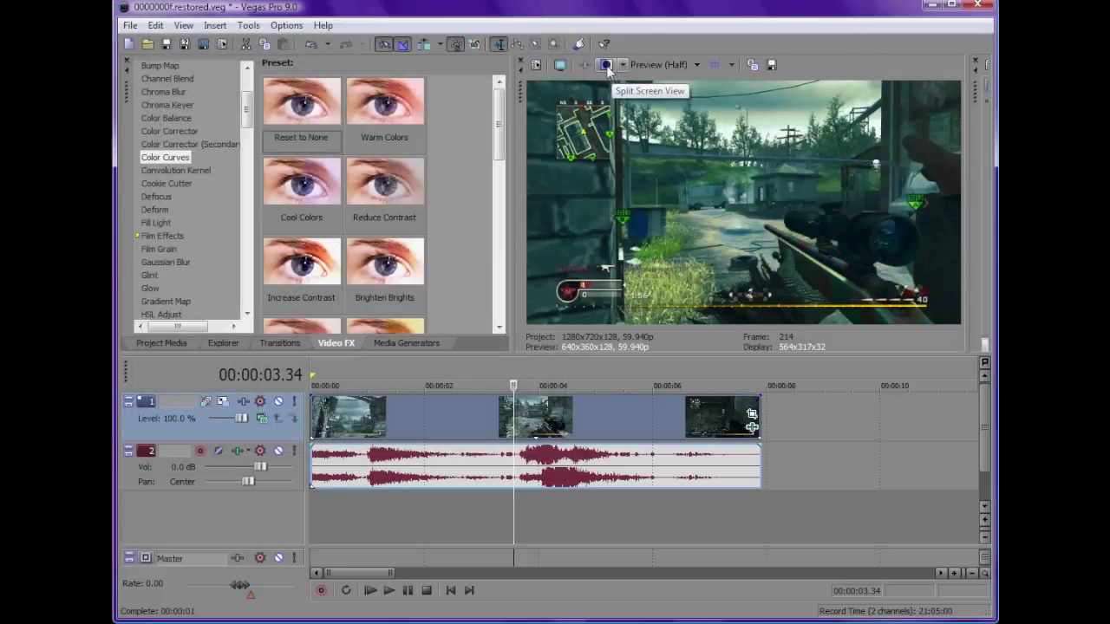
click(607, 67)
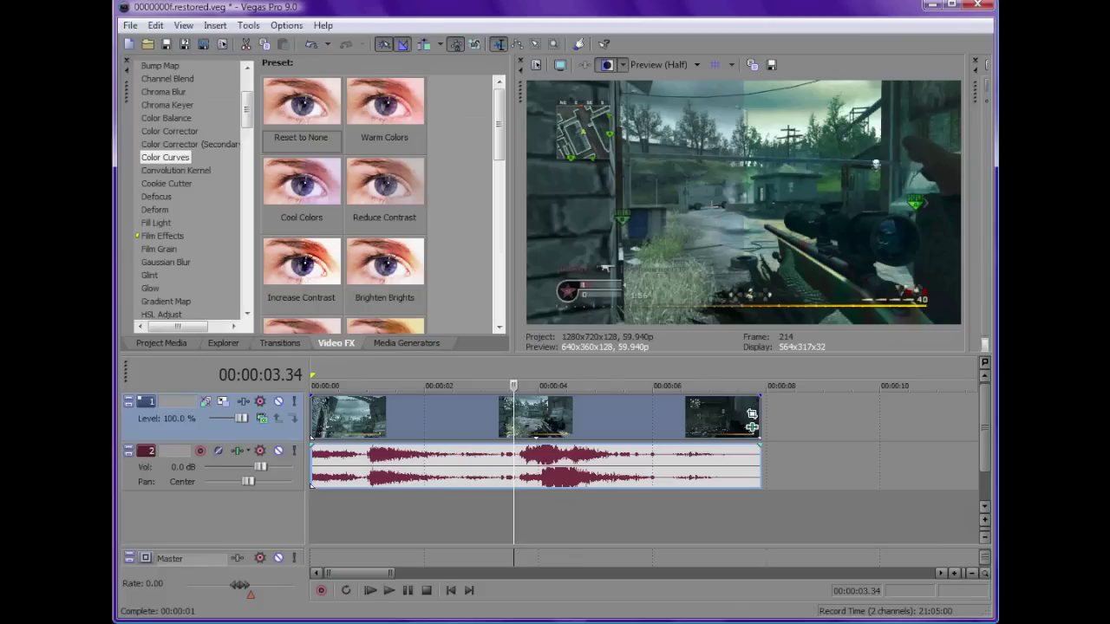
click(752, 427)
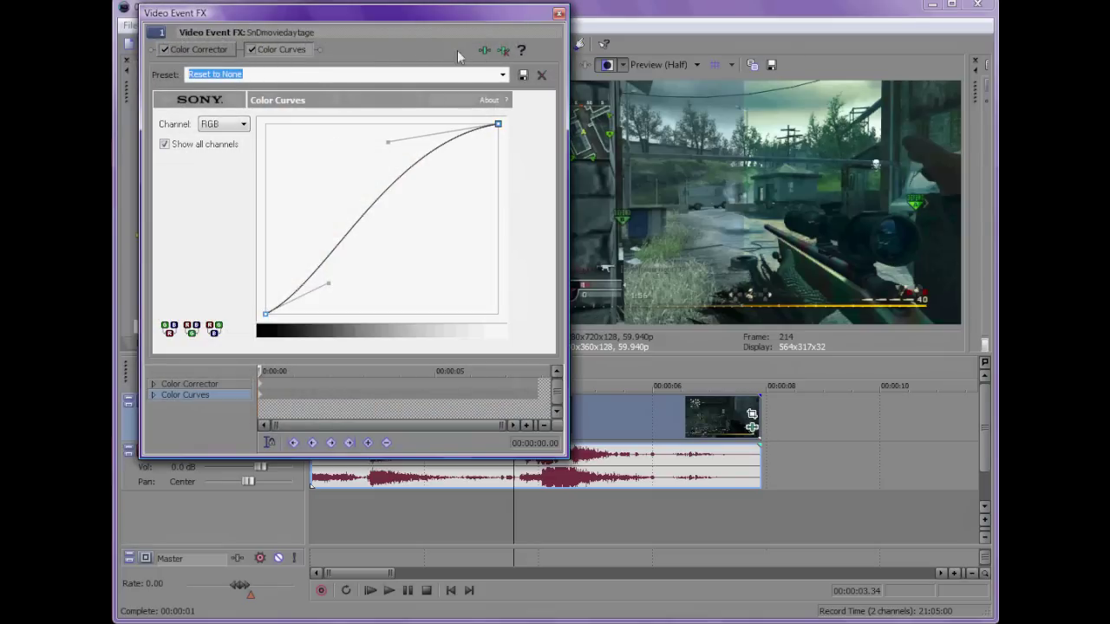
Save the clip's Color Corrector and Color Curves chain as the filter package 'Pipeline cool'
click(484, 51)
click(883, 272)
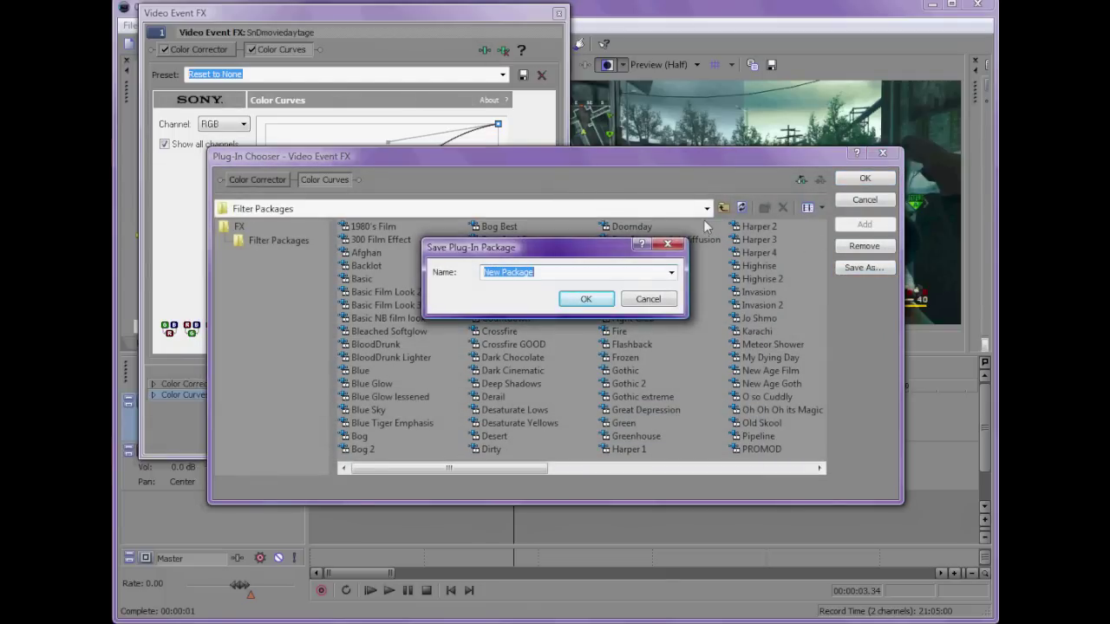
text(Pipeline cool)
click(598, 298)
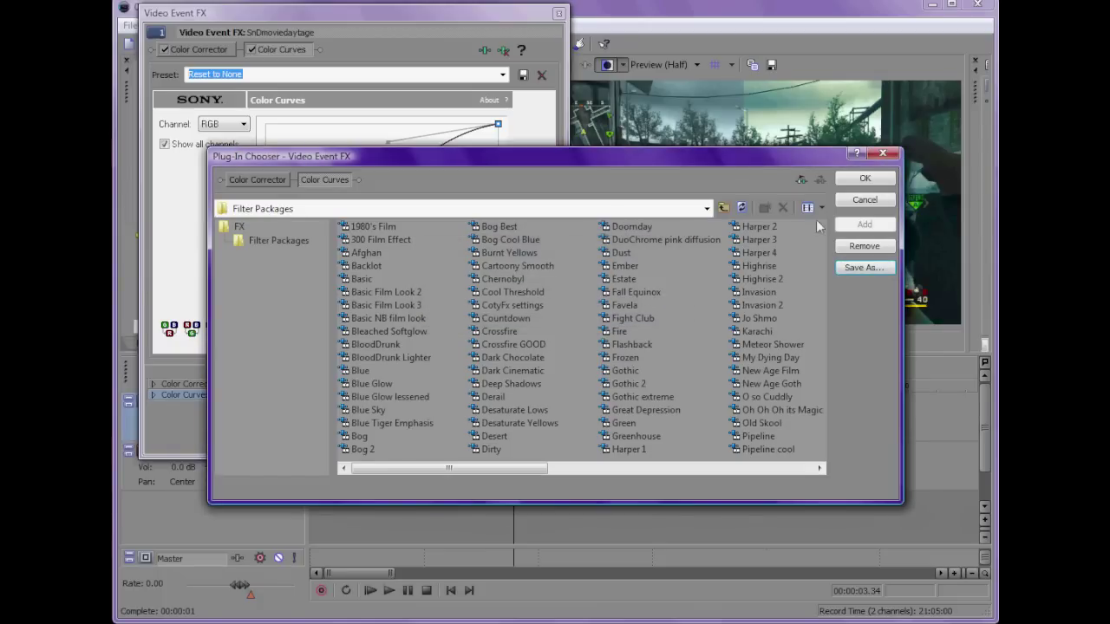
click(865, 179)
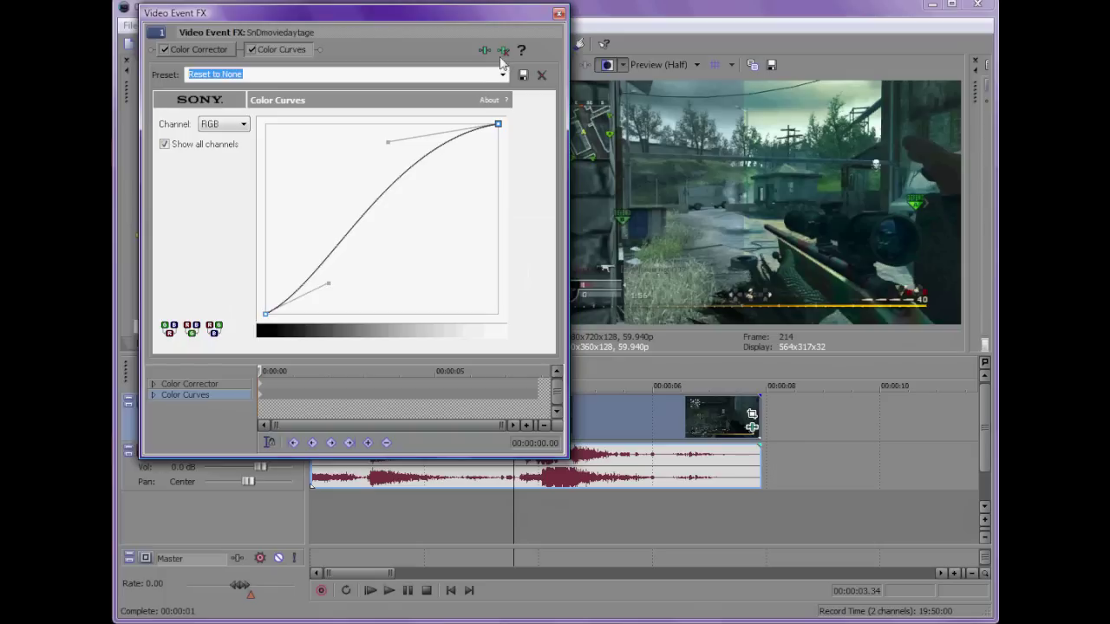
Strip the clip's FX, then reapply the 'Pipeline cool' package to restore its grading chain
click(503, 49)
click(503, 50)
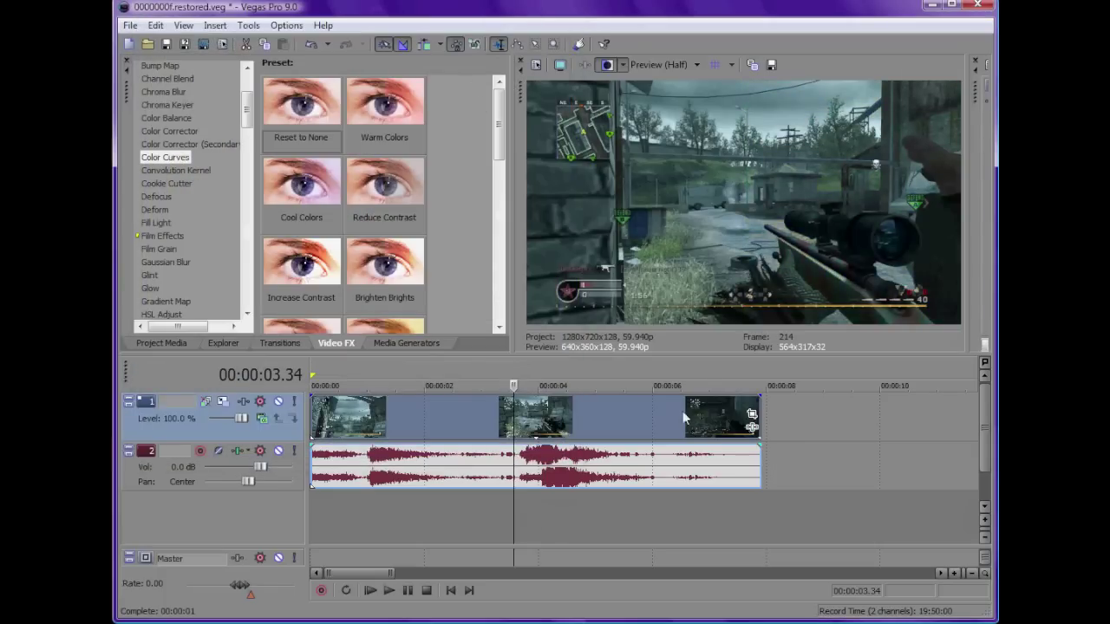
click(751, 416)
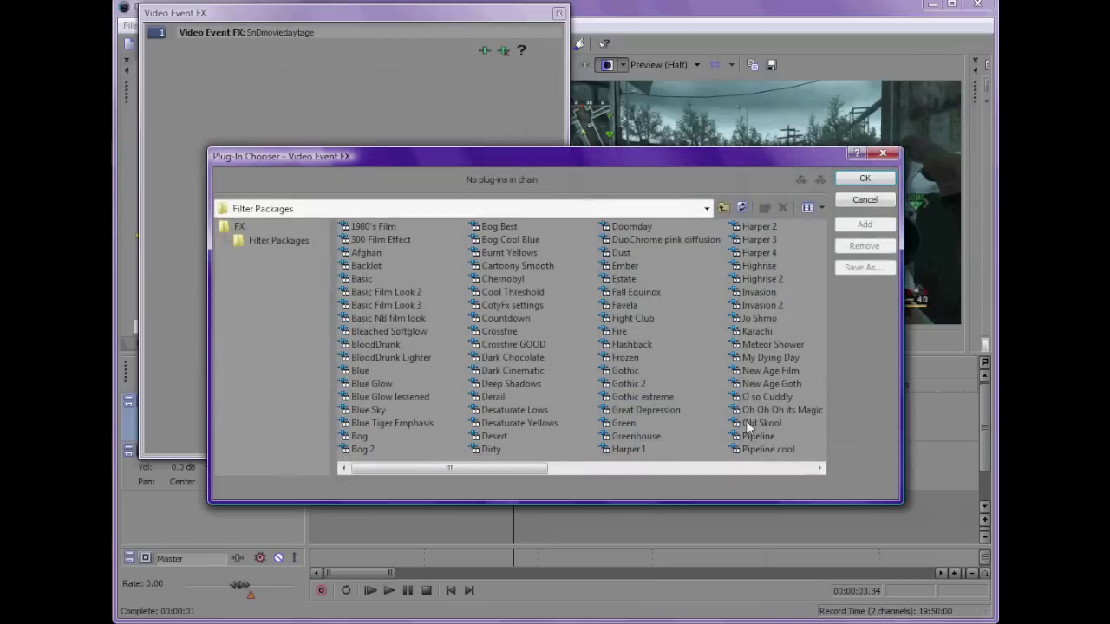
key(p)
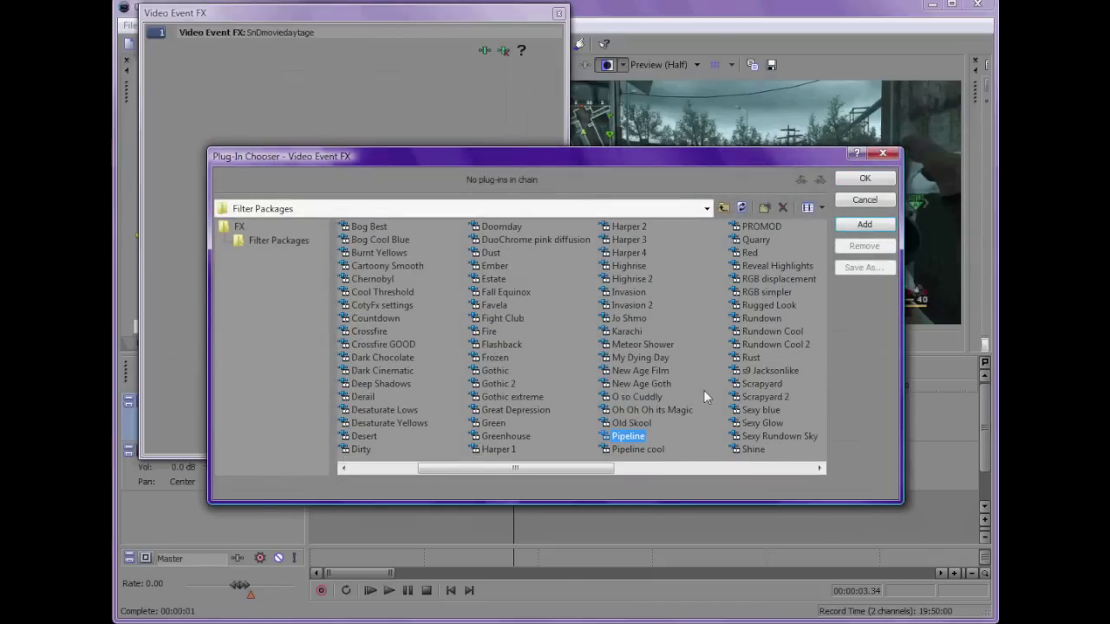
click(656, 450)
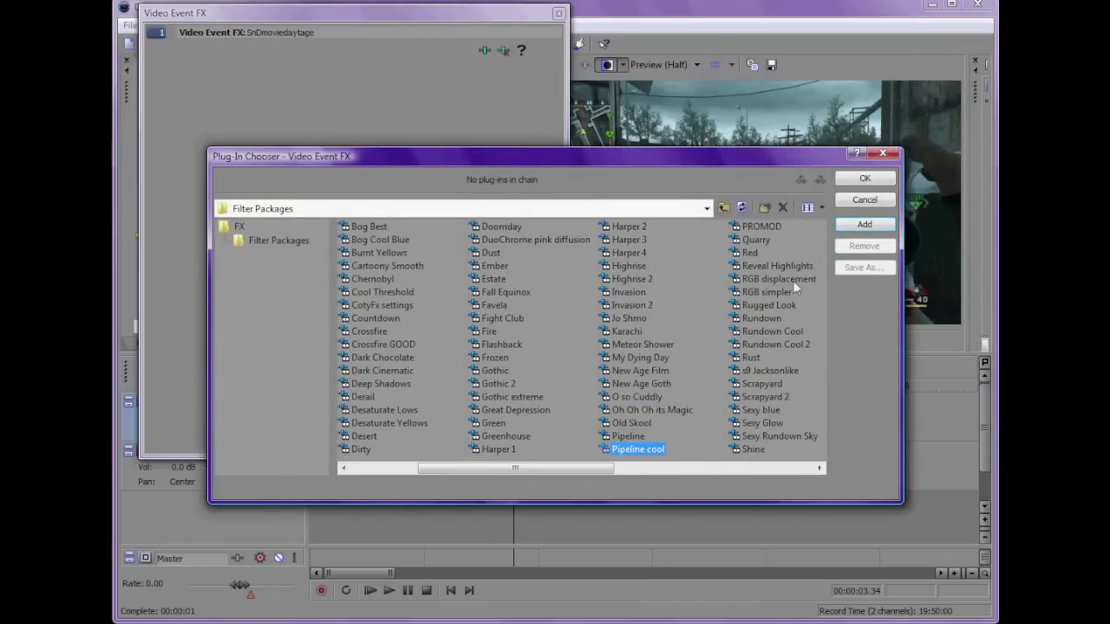
click(852, 227)
click(865, 178)
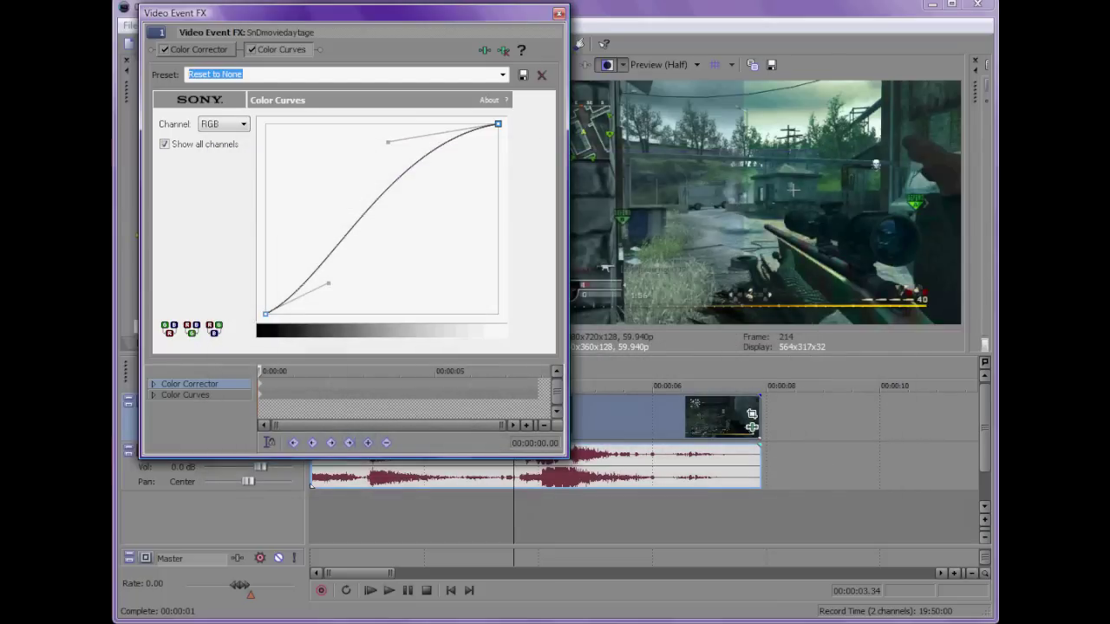
click(558, 13)
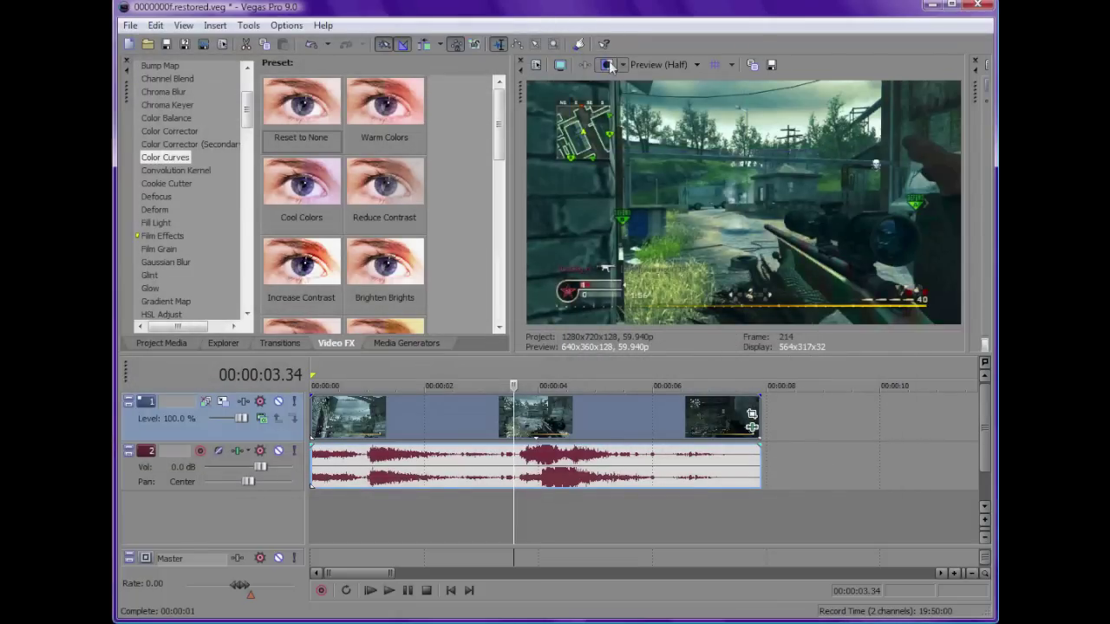